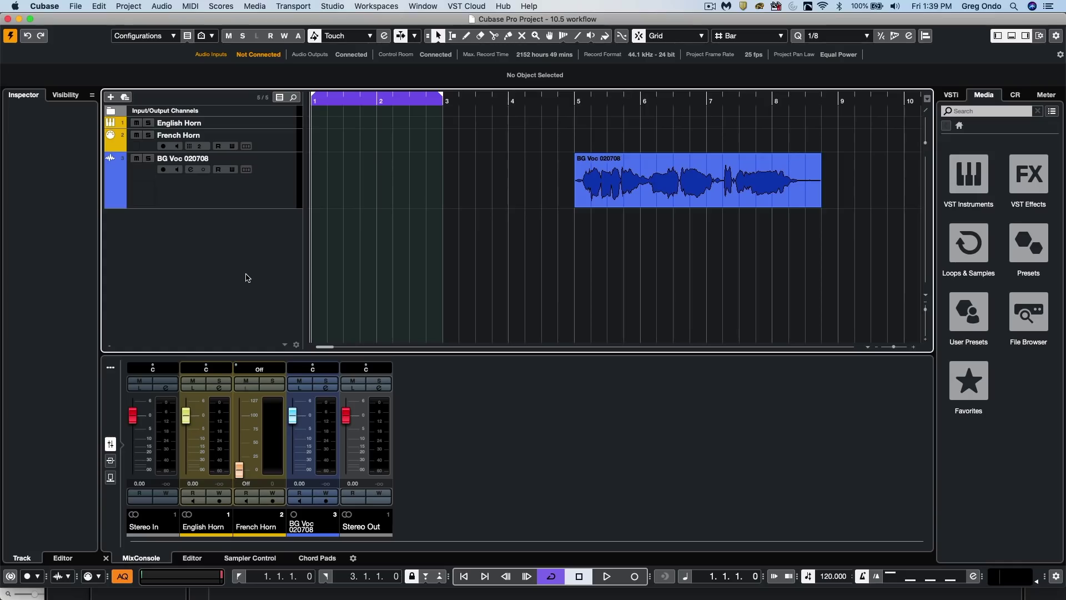
- Create a folder track named 'drum' and set object sizing to move contents
left_click(110, 97)
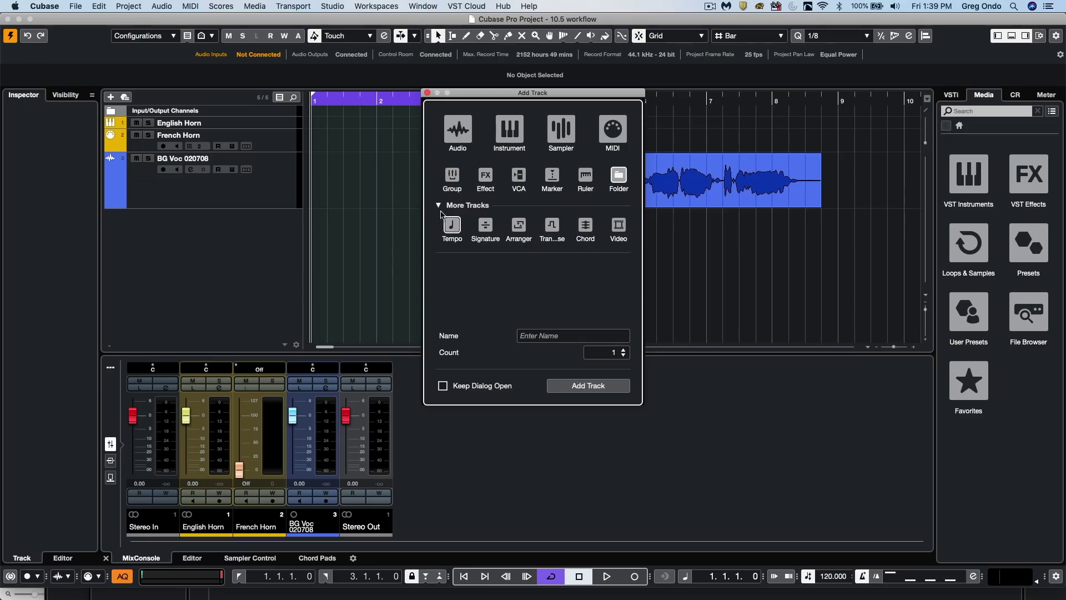
left_click(439, 205)
left_click(439, 206)
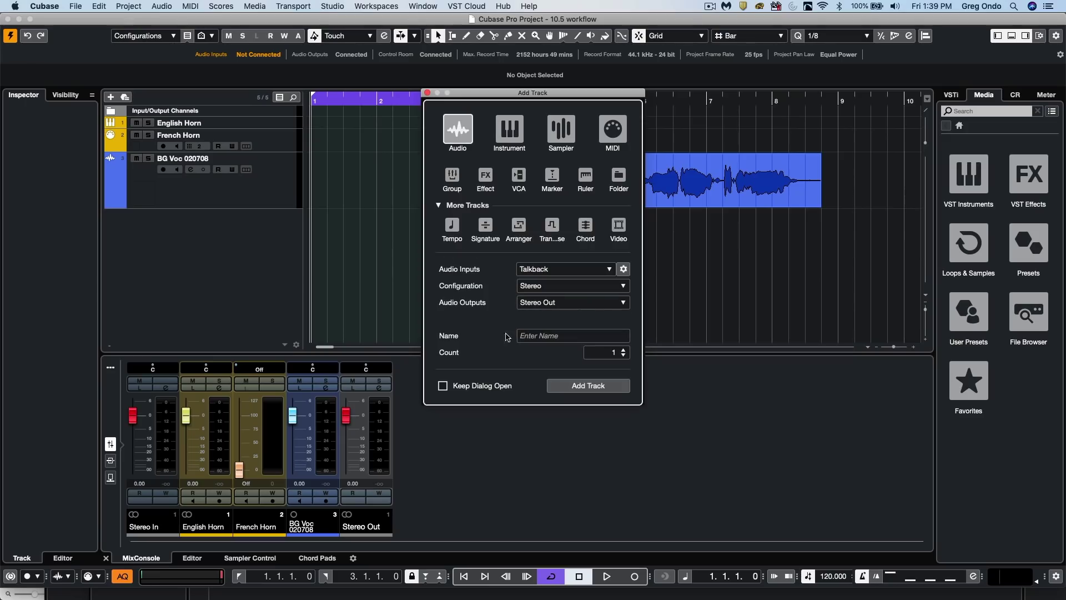
left_click(618, 176)
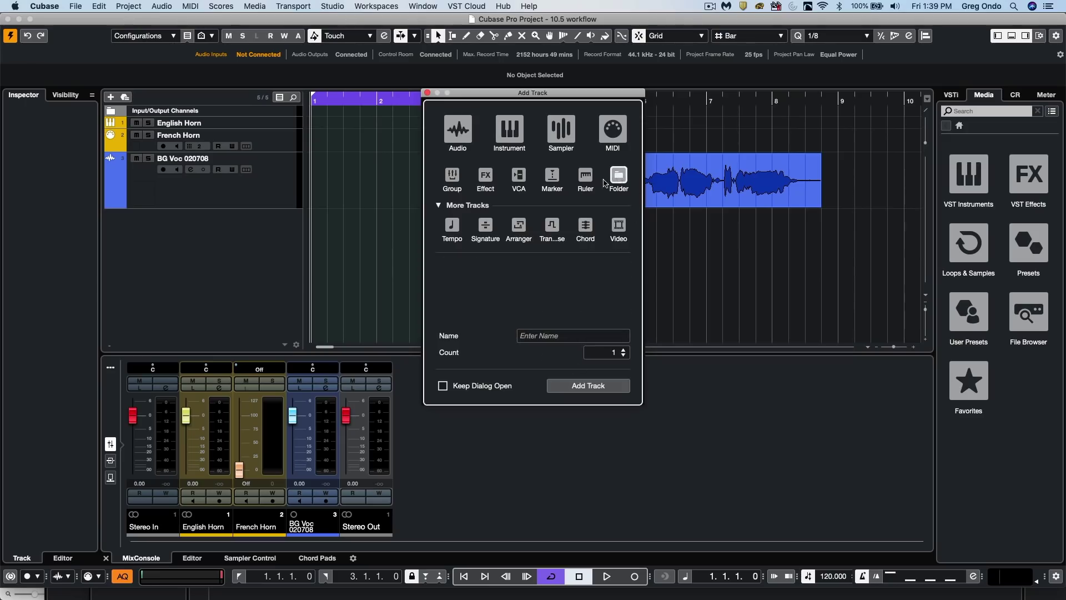
left_click(560, 337)
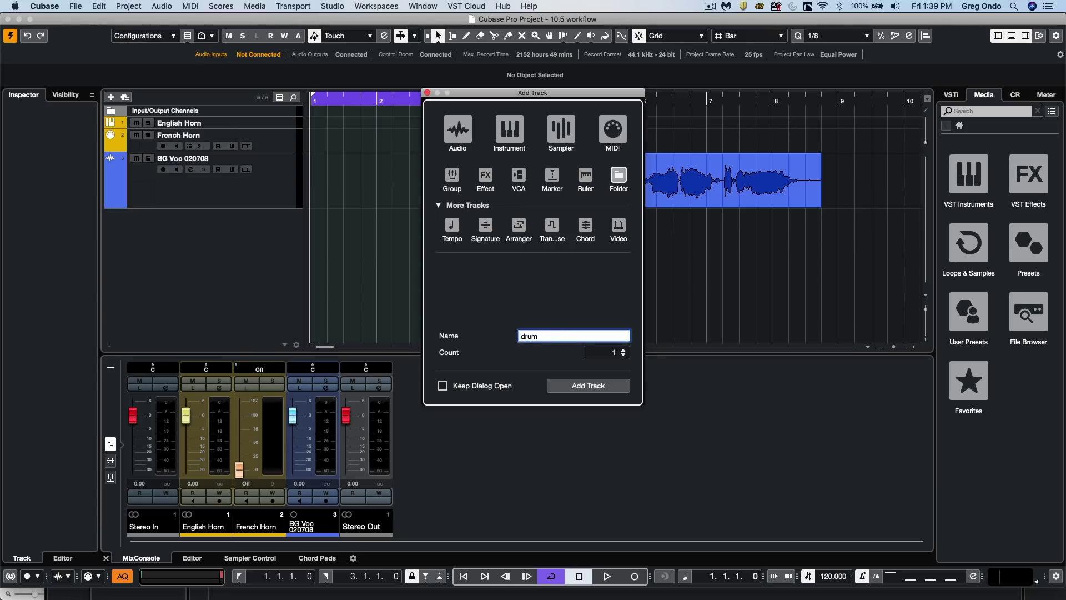
key("Return")
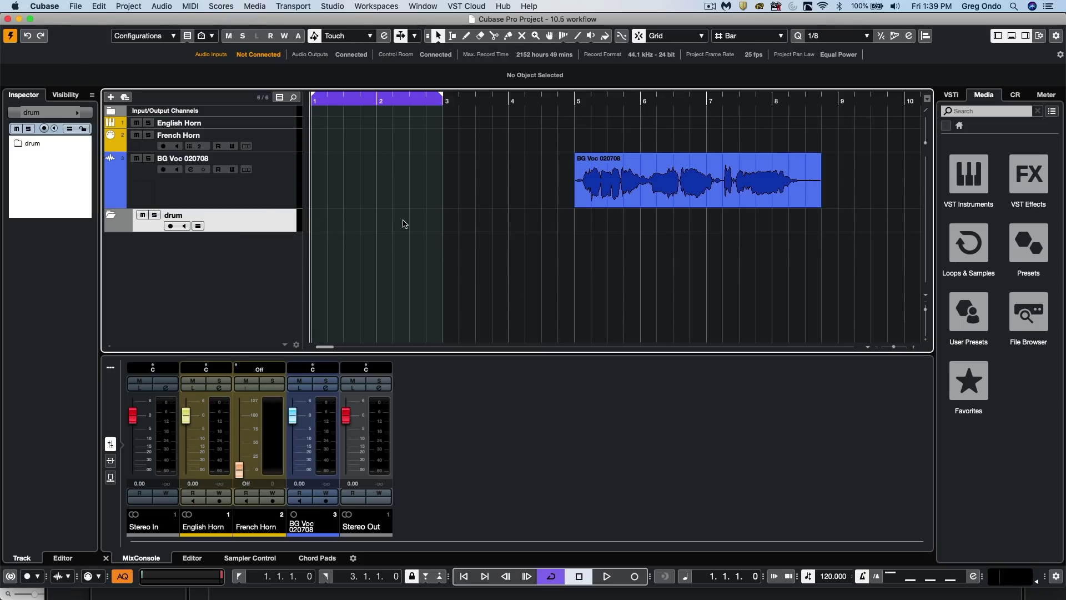
key("1")
left_click(100, 7)
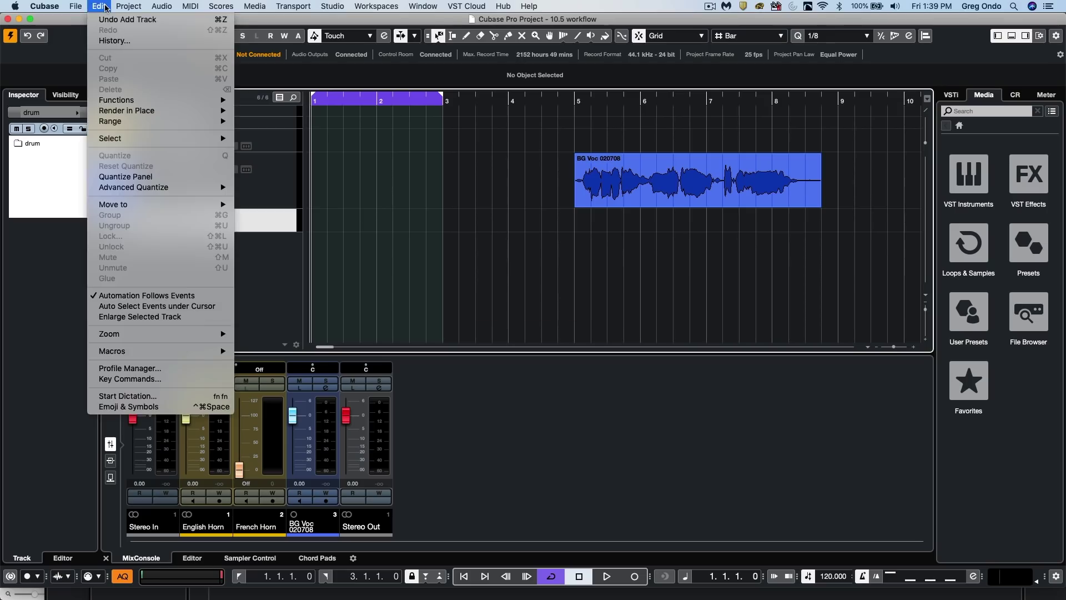
- Open the Key Commands dialog from the Edit menu
left_click(156, 380)
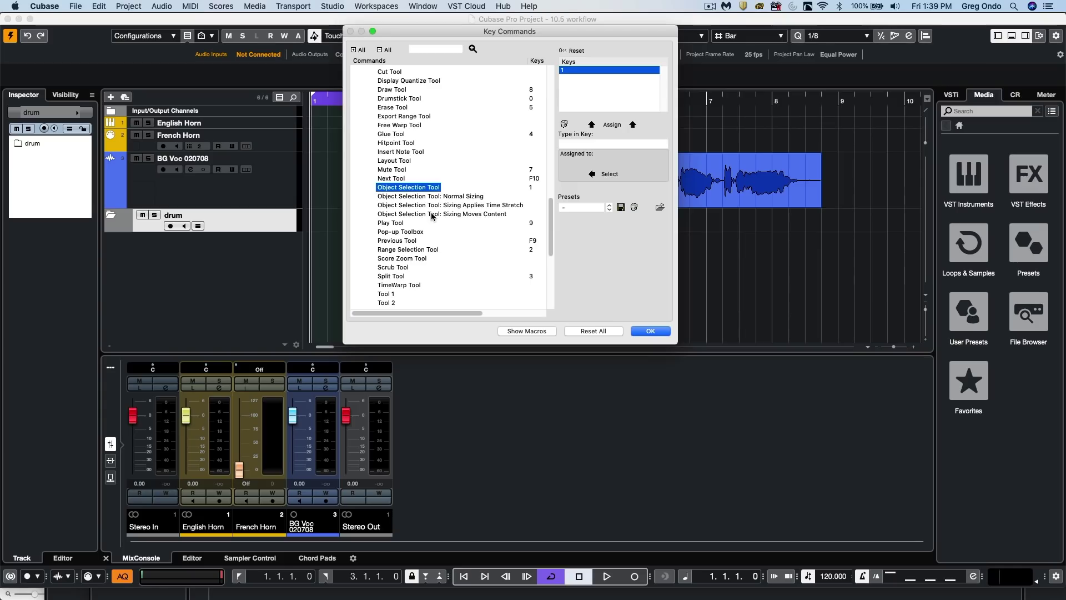
- In the 'build empty project from existing one' macro, add another Tool - Cut Tool step
left_click(519, 331)
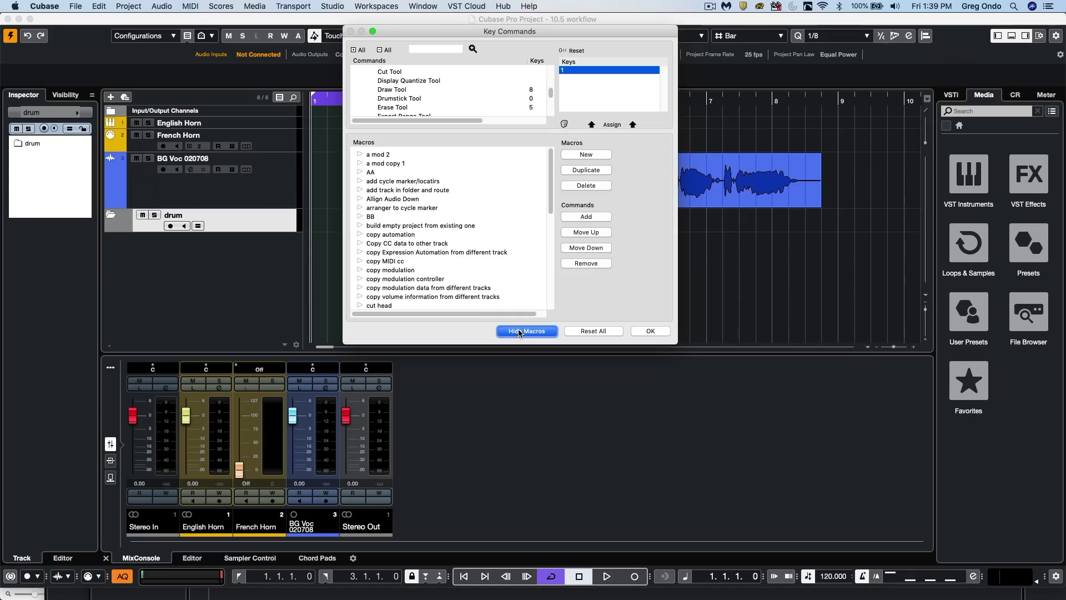
left_click(361, 225)
left_click(399, 252)
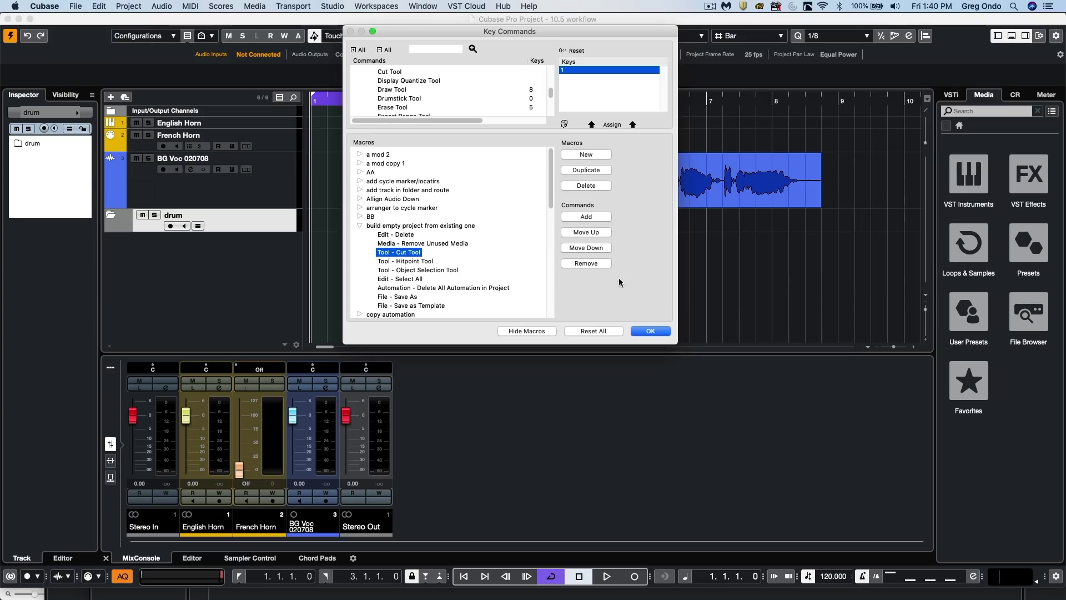
left_click(586, 248)
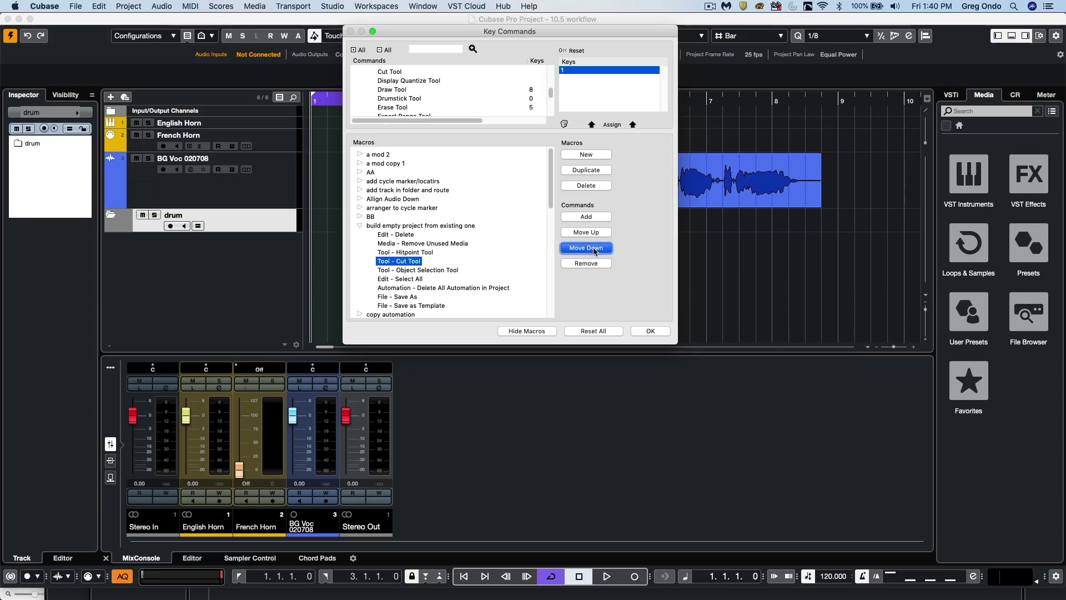
left_click(586, 248)
left_click(586, 247)
left_click(586, 248)
left_click(587, 232)
left_click(587, 232)
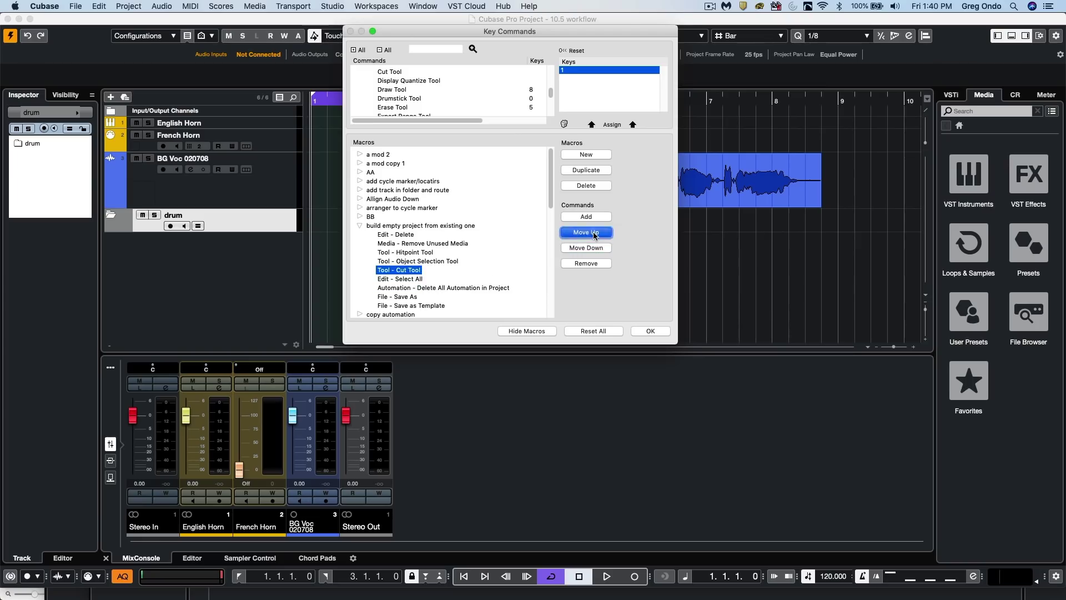
left_click(587, 232)
left_click(586, 232)
left_click(403, 75)
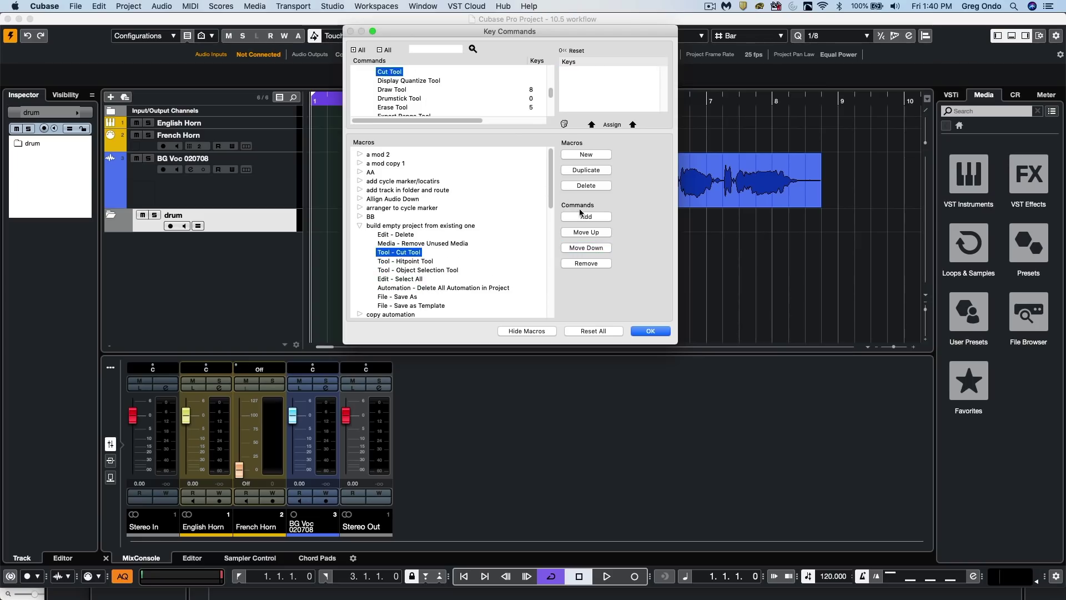
left_click(583, 217)
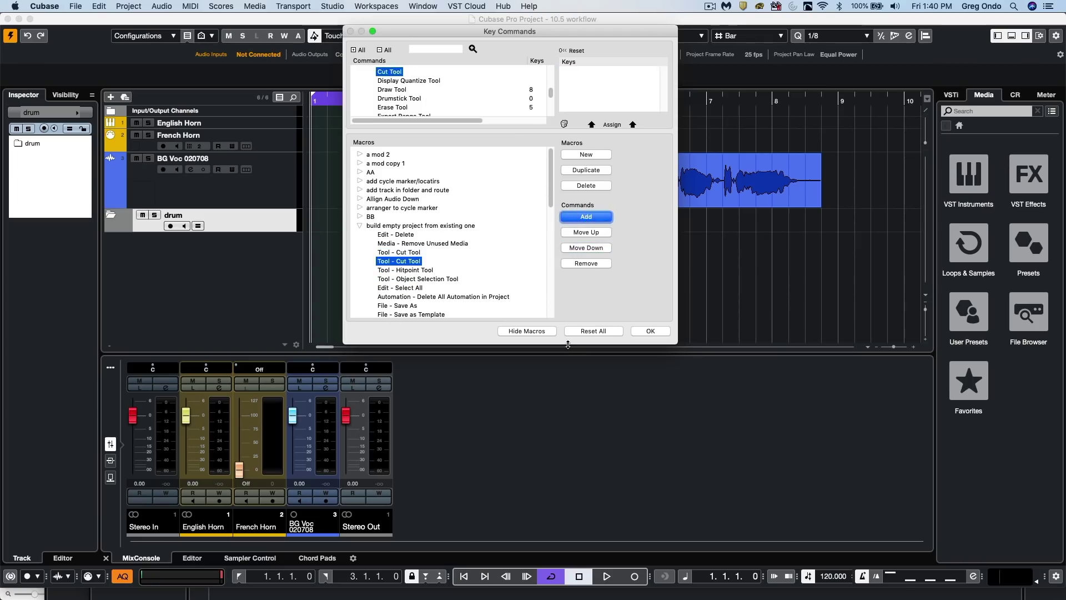
- Enlarge the Key Commands window, confirm with OK, and reopen Key Commands
left_click_drag(568, 344, 566, 492)
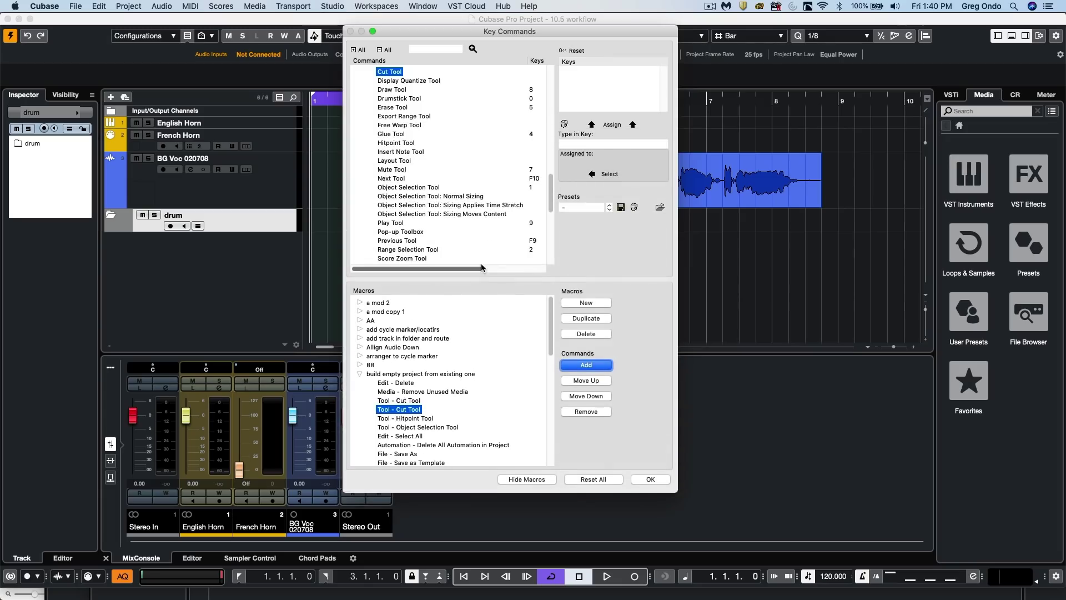
mouse_move(483, 275)
left_mouse_down()
mouse_move(489, 201)
mouse_move(489, 289)
left_mouse_up()
left_click(651, 479)
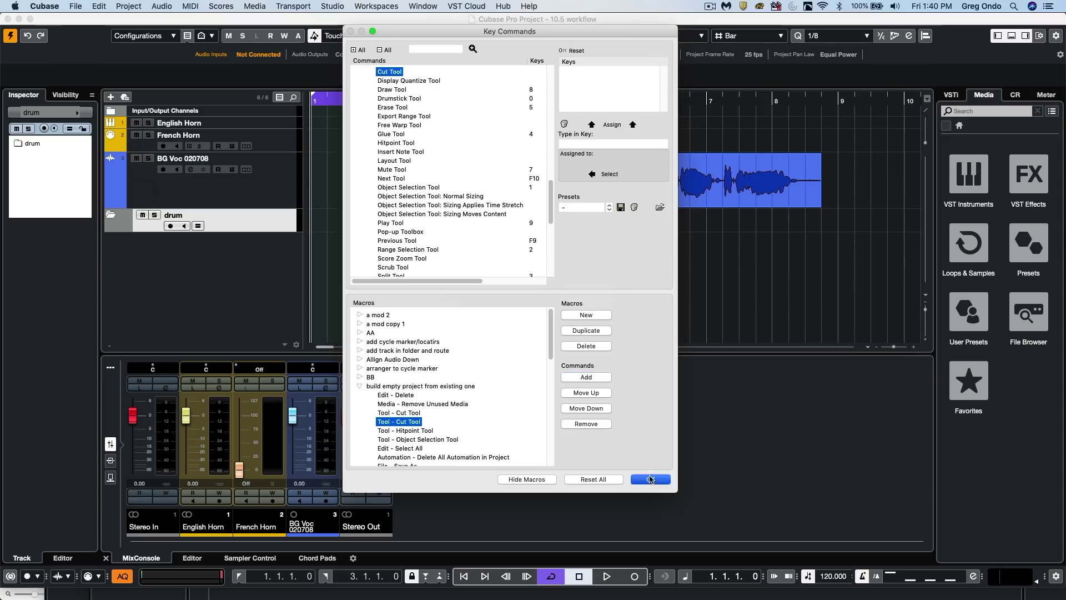
left_click(100, 6)
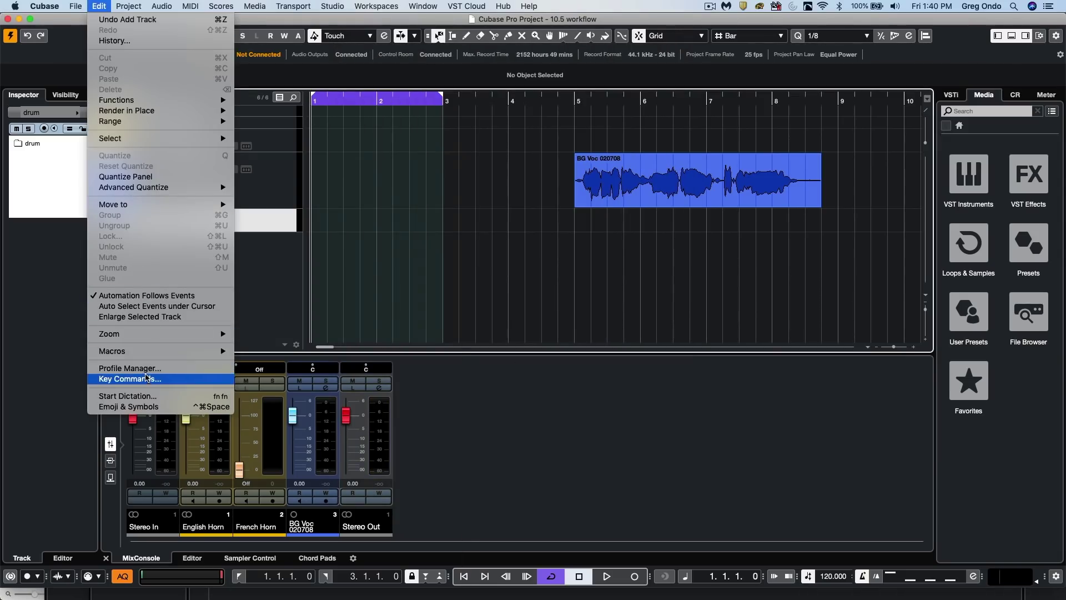
left_click(148, 378)
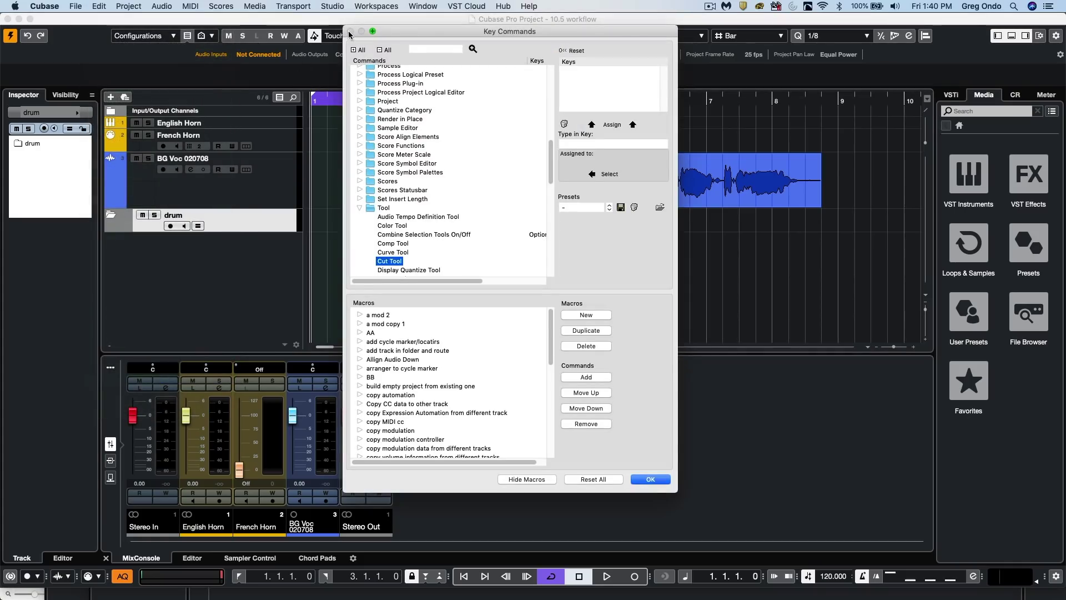
- Close Key Commands with OK, re-enable the bar 1–3 cycle, and zoom to bars 1–8
left_click(648, 480)
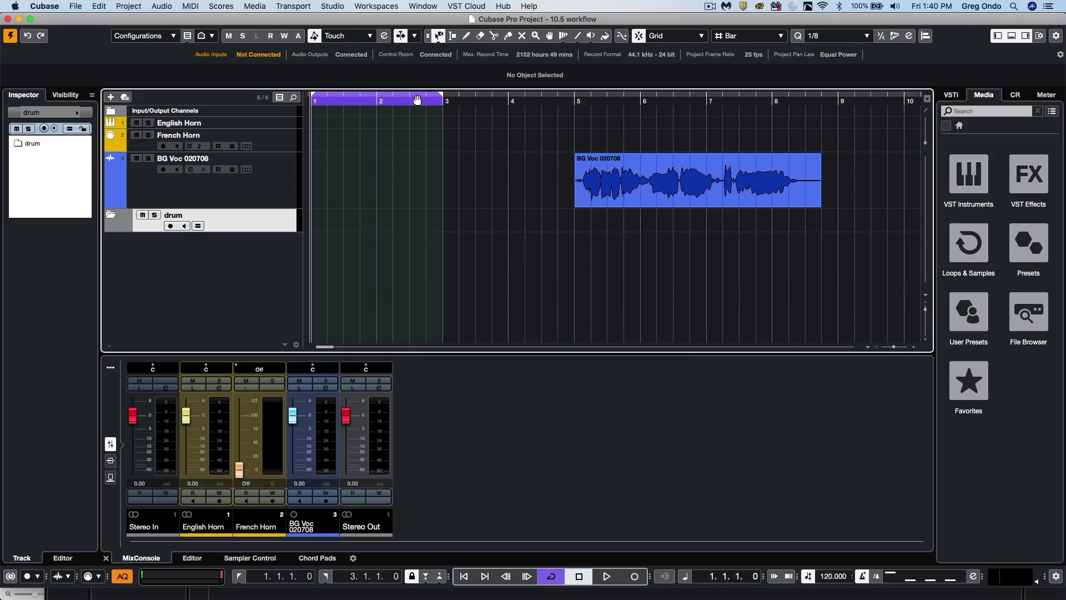
left_click(418, 99)
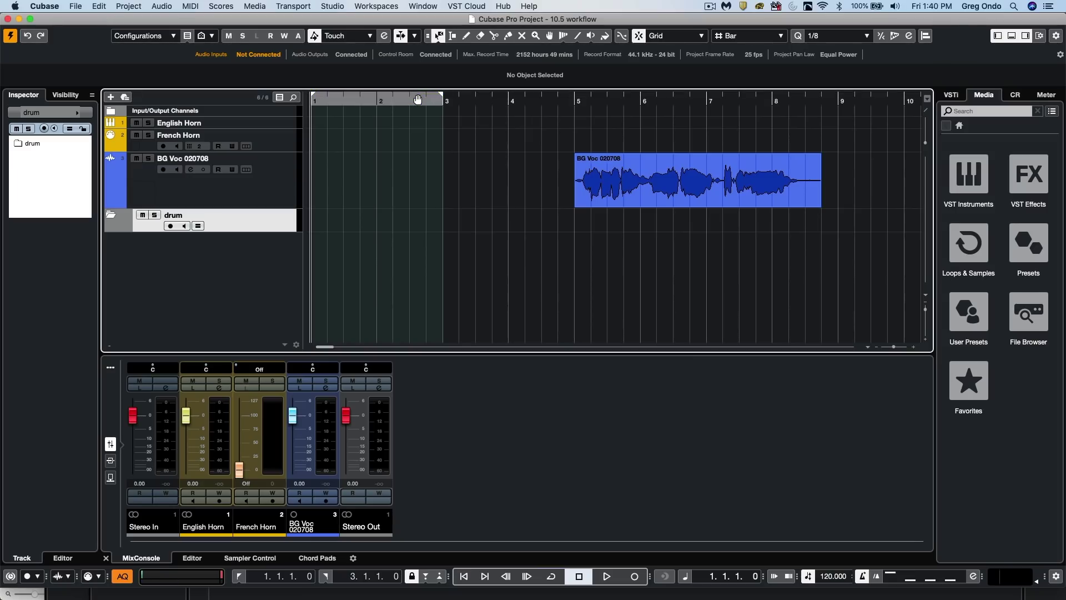
left_click(418, 99)
left_click(418, 99)
mouse_move(403, 100)
left_mouse_down()
mouse_move(407, 150)
mouse_move(402, 100)
left_mouse_up()
left_click(382, 100)
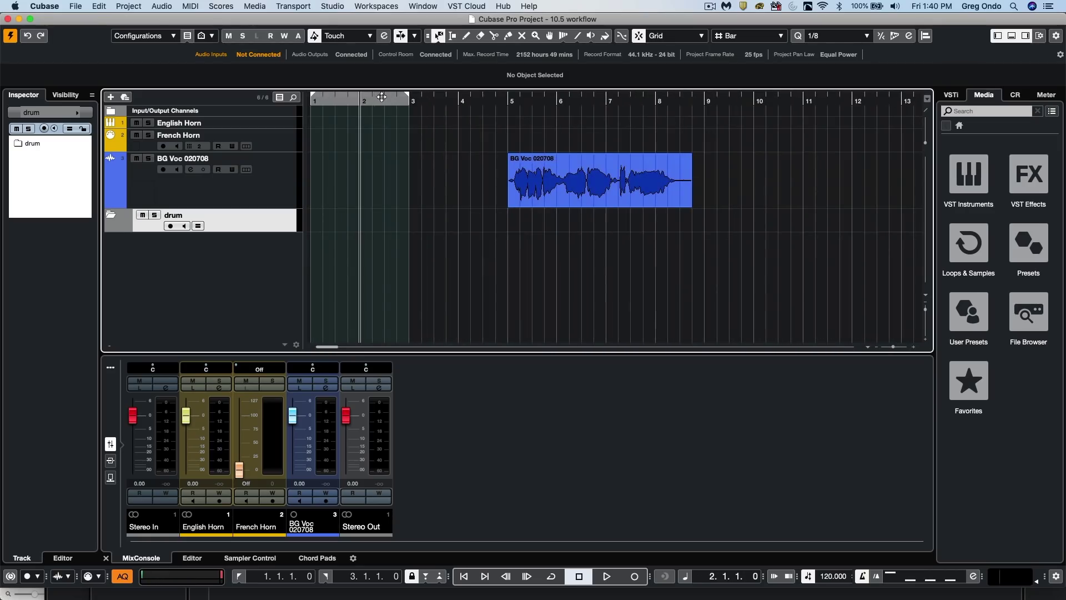
left_click(346, 99)
mouse_move(333, 100)
left_mouse_down()
mouse_move(333, 78)
mouse_move(295, 145)
mouse_move(333, 111)
left_mouse_up()
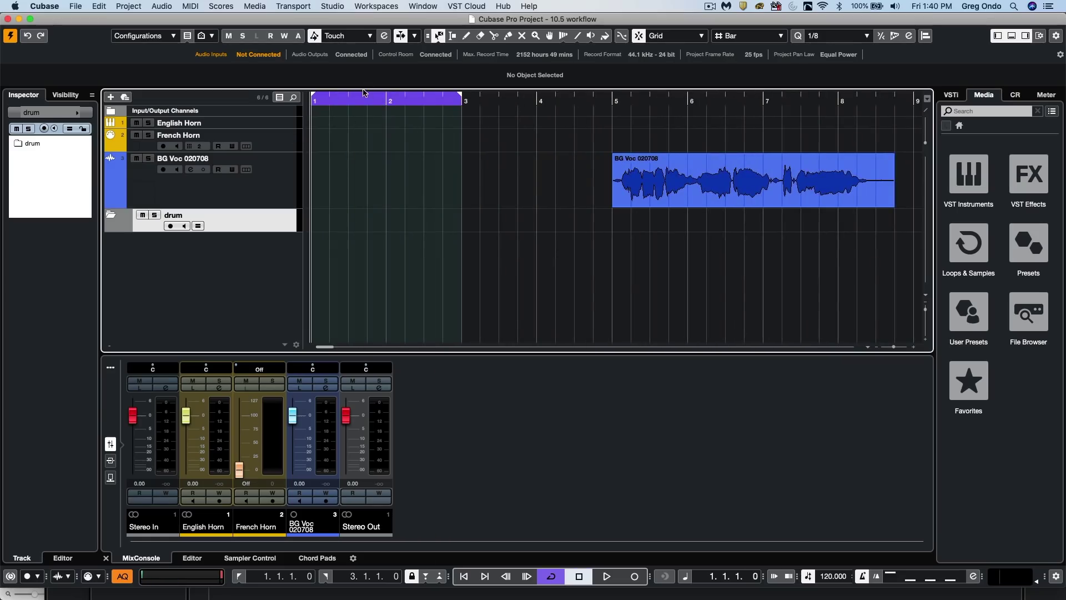
- Turn off 'Clicking Locator Range in Upper Part of the Ruler Activates Cycle' in Transport preferences
left_click(53, 6)
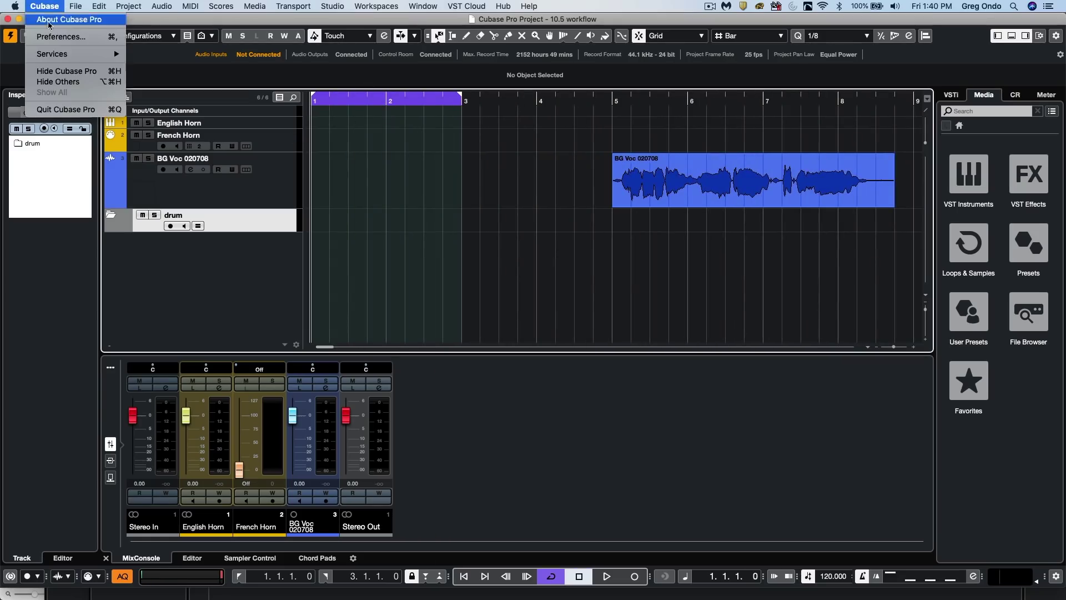
left_click(56, 40)
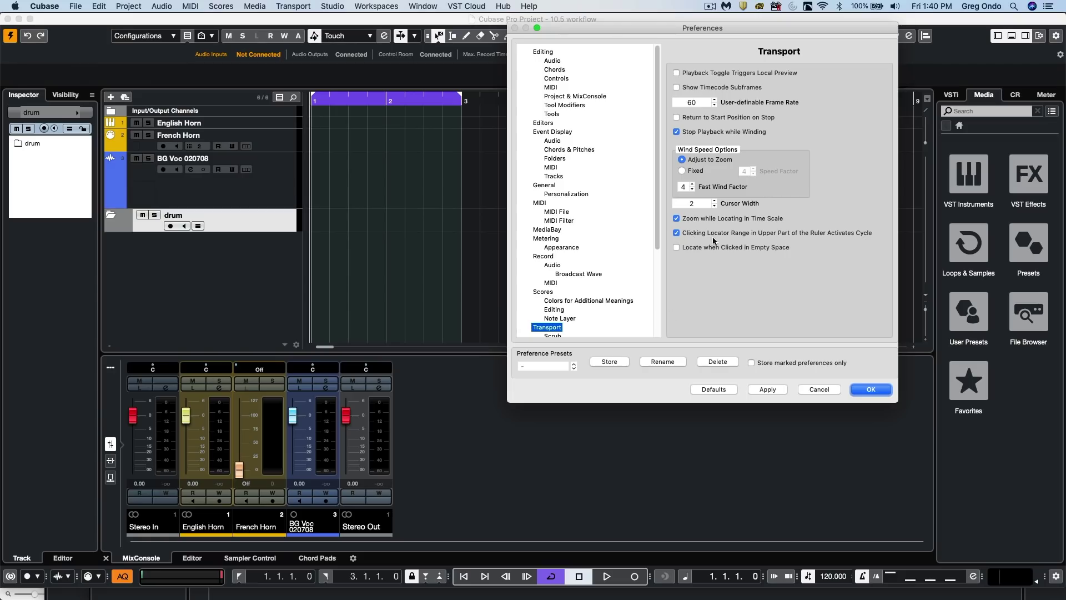
left_click(676, 233)
left_click(766, 390)
left_click(870, 388)
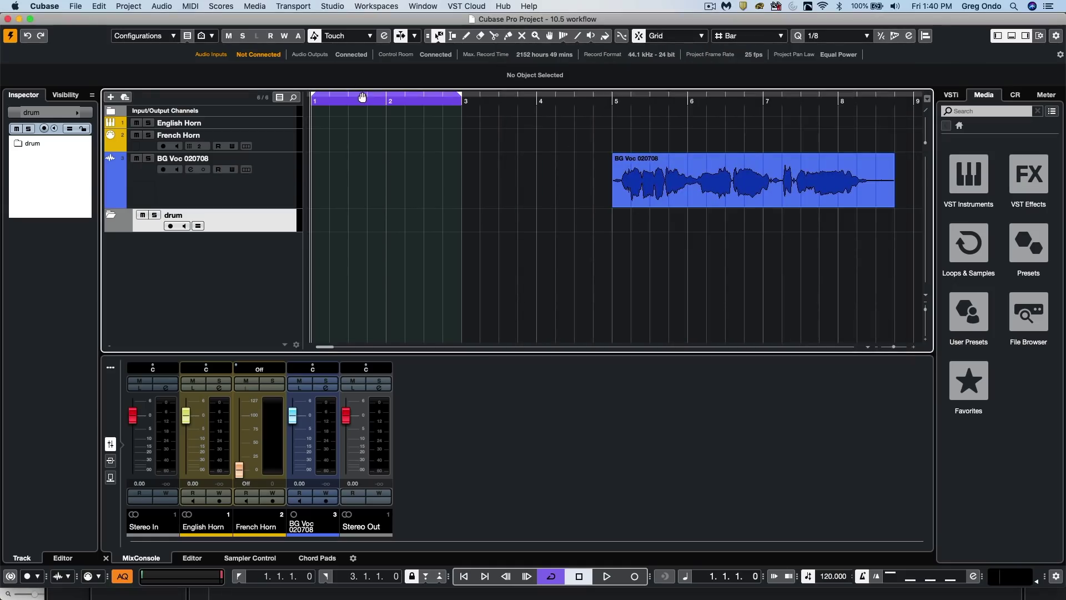
left_click_drag(366, 100, 308, 124)
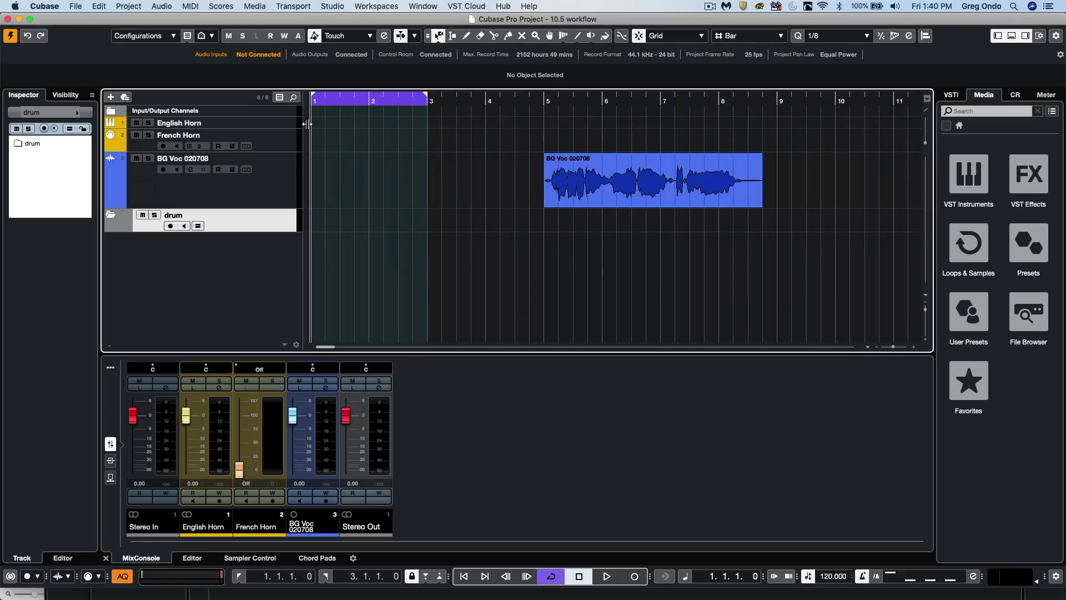
left_click(424, 7)
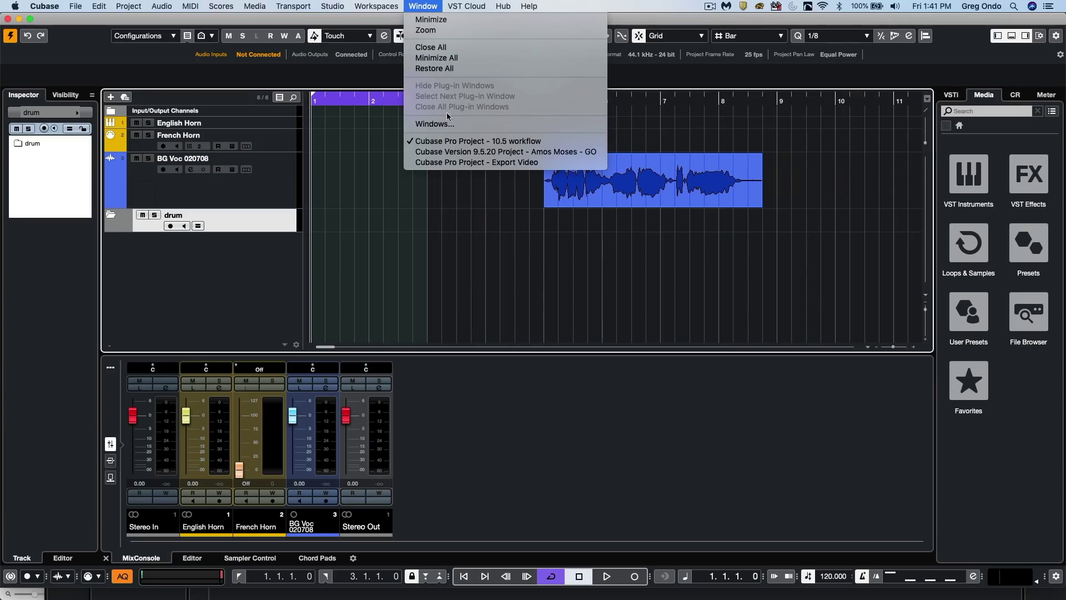
- Bring the Export Video project to the front and activate it
left_click(459, 152)
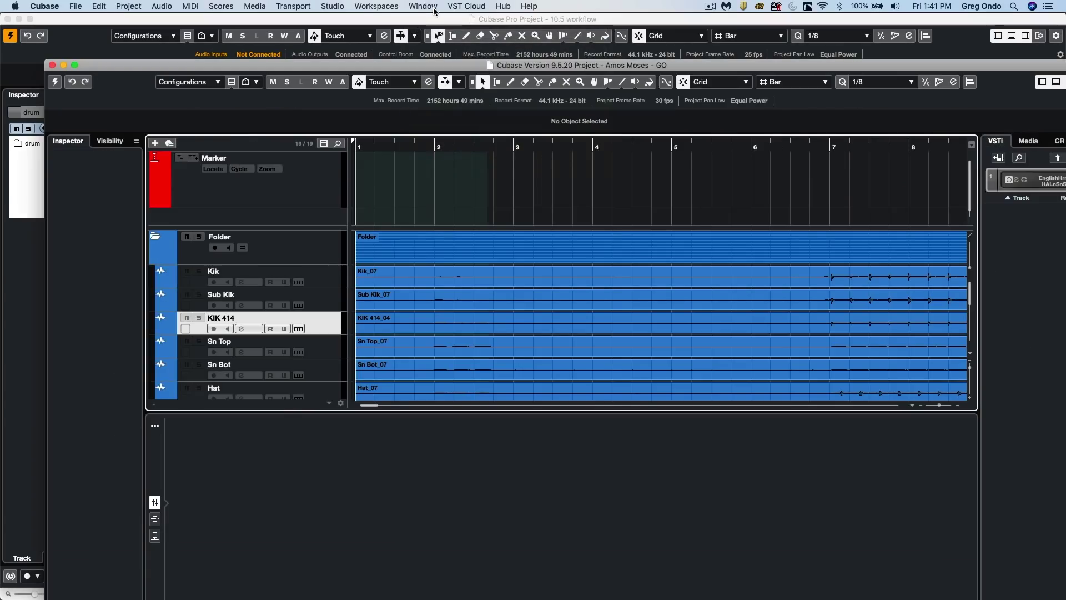
left_click(433, 7)
left_click(469, 163)
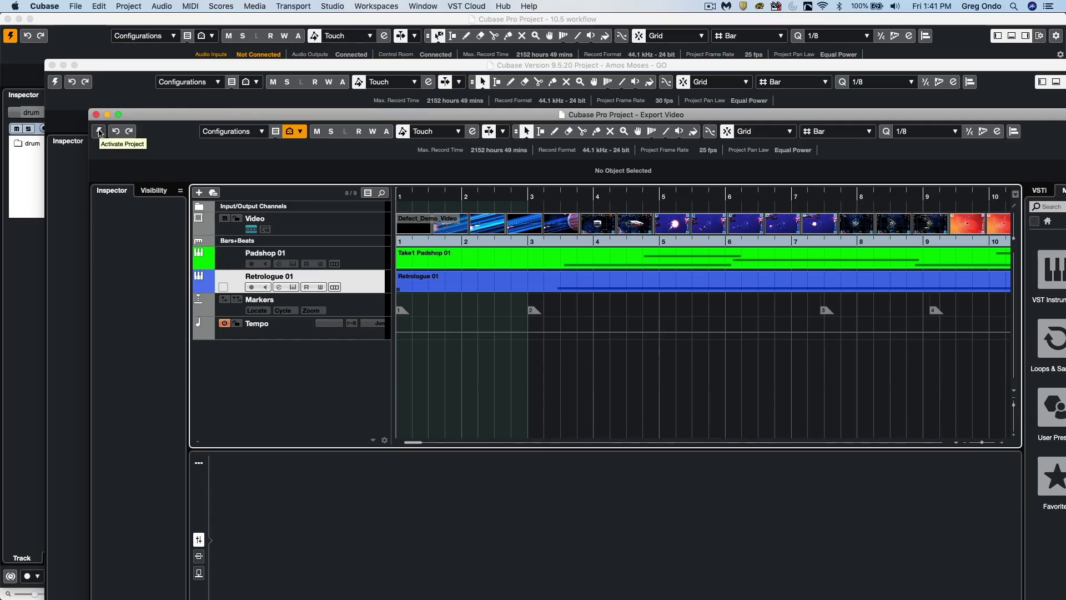
left_click(100, 132)
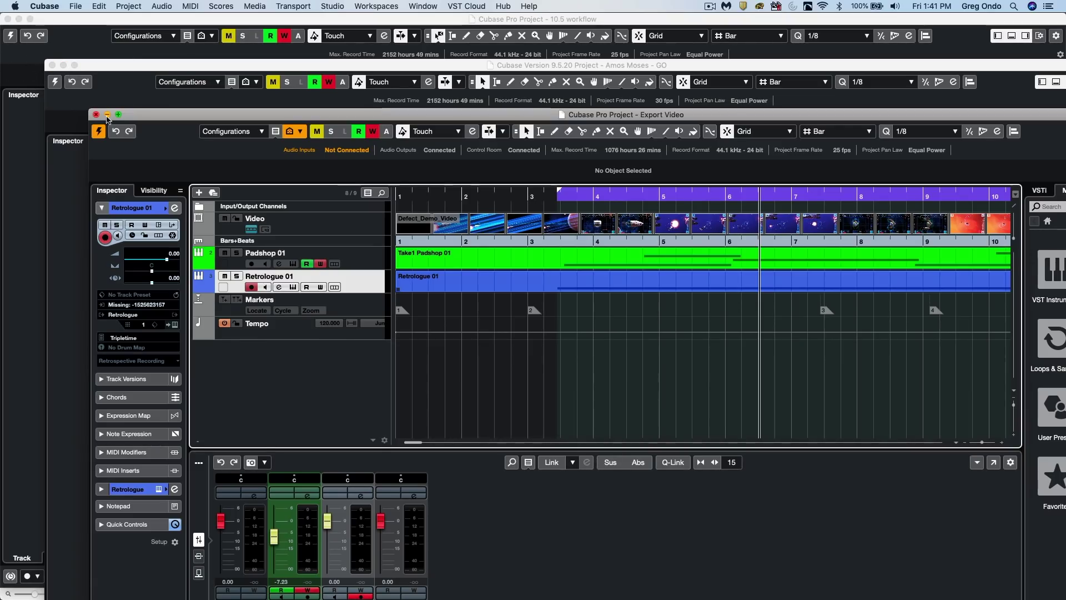
- Close Export Video without saving and activate the 10.5 workflow project
left_click(97, 114)
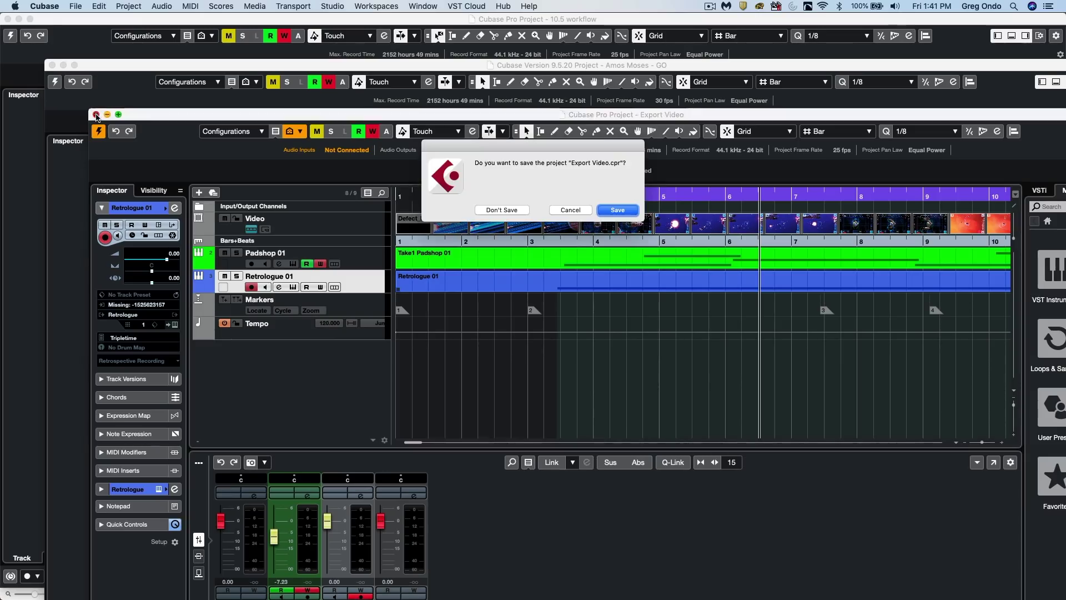
left_click(503, 210)
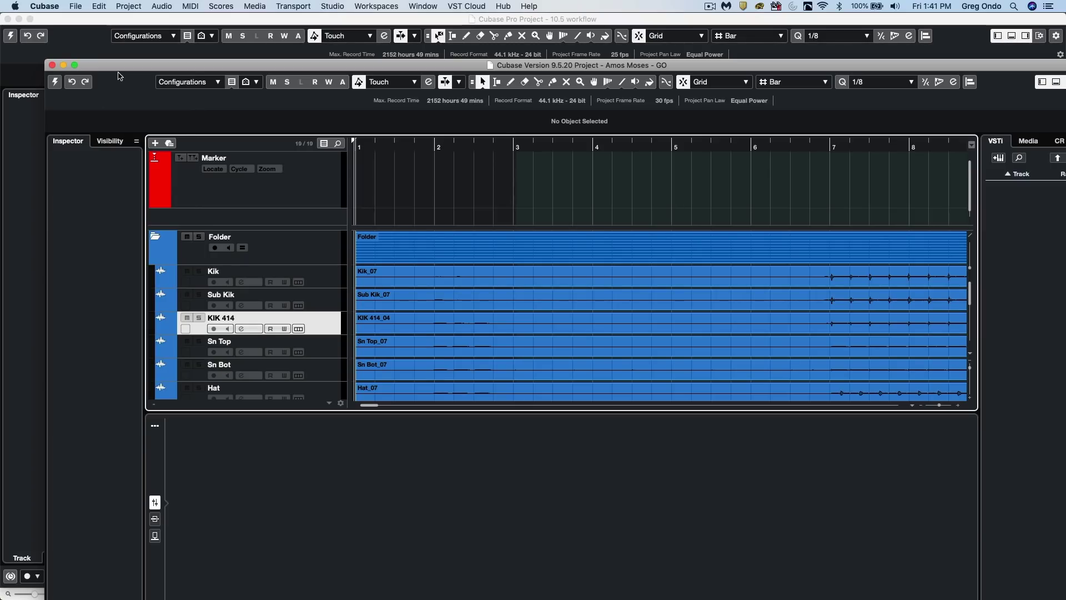
left_click(105, 21)
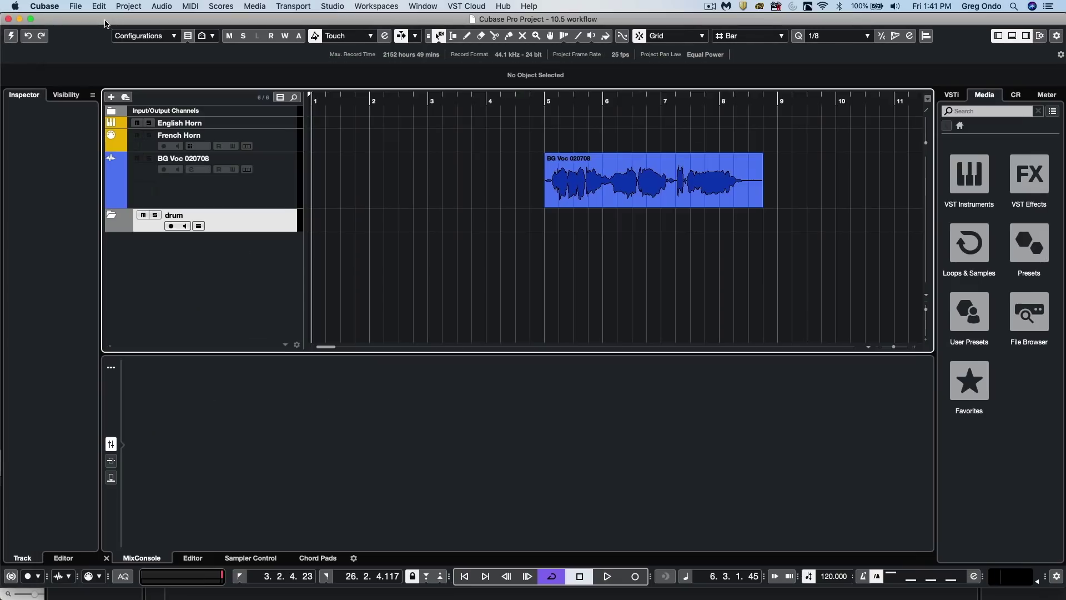
left_click(11, 36)
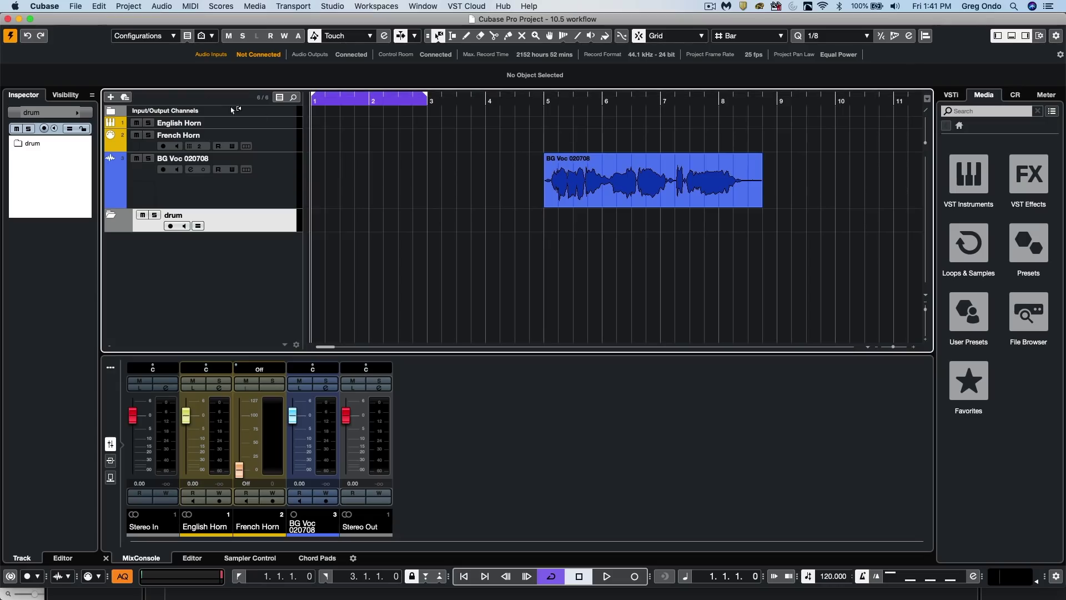
left_click(76, 6)
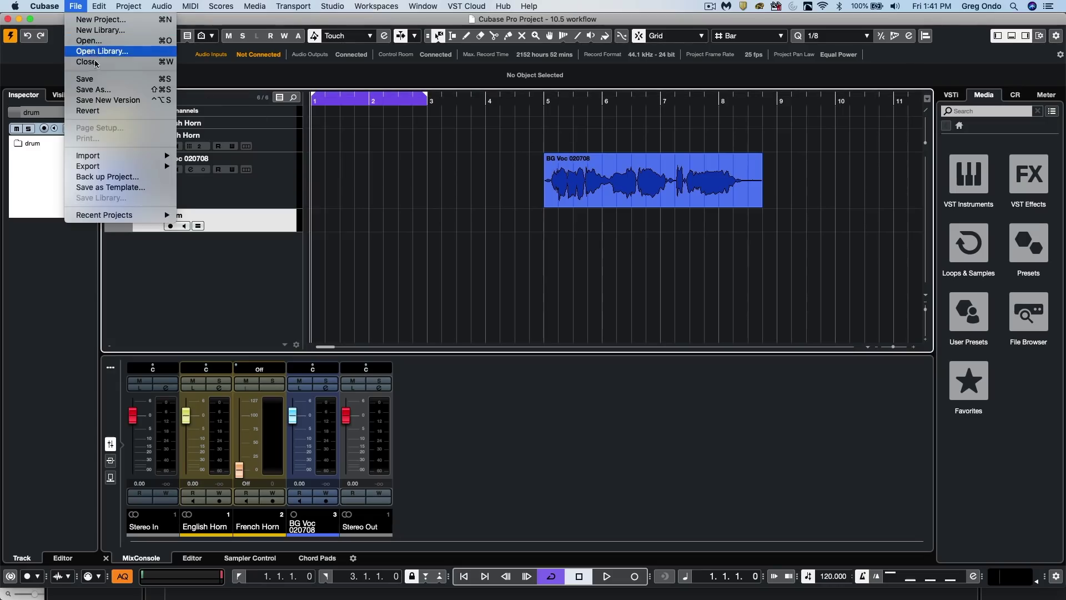
left_click(109, 176)
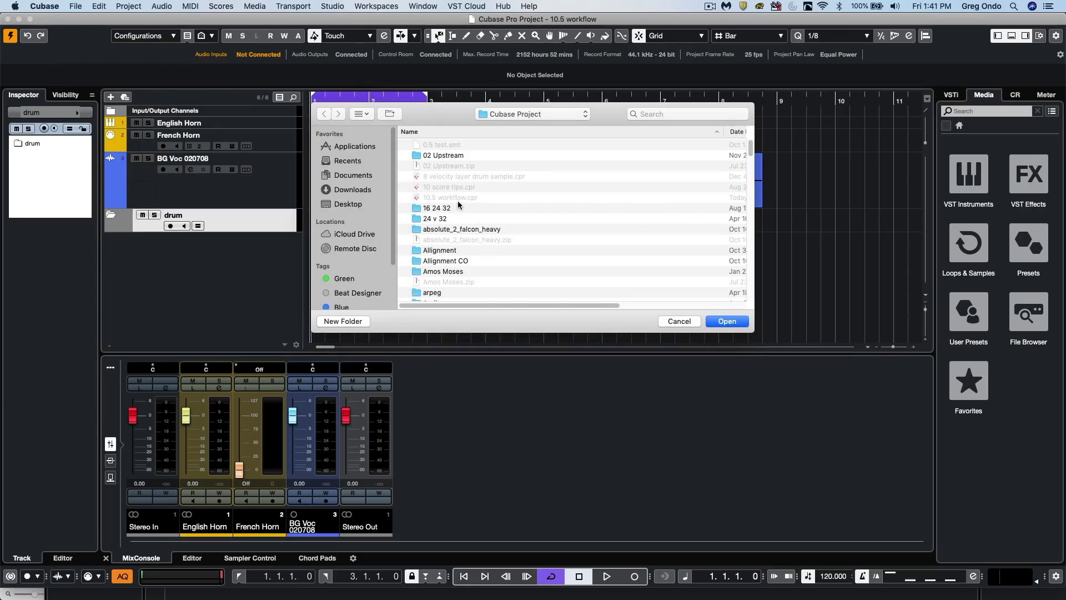
left_click(354, 321)
left_click(494, 209)
key("Return")
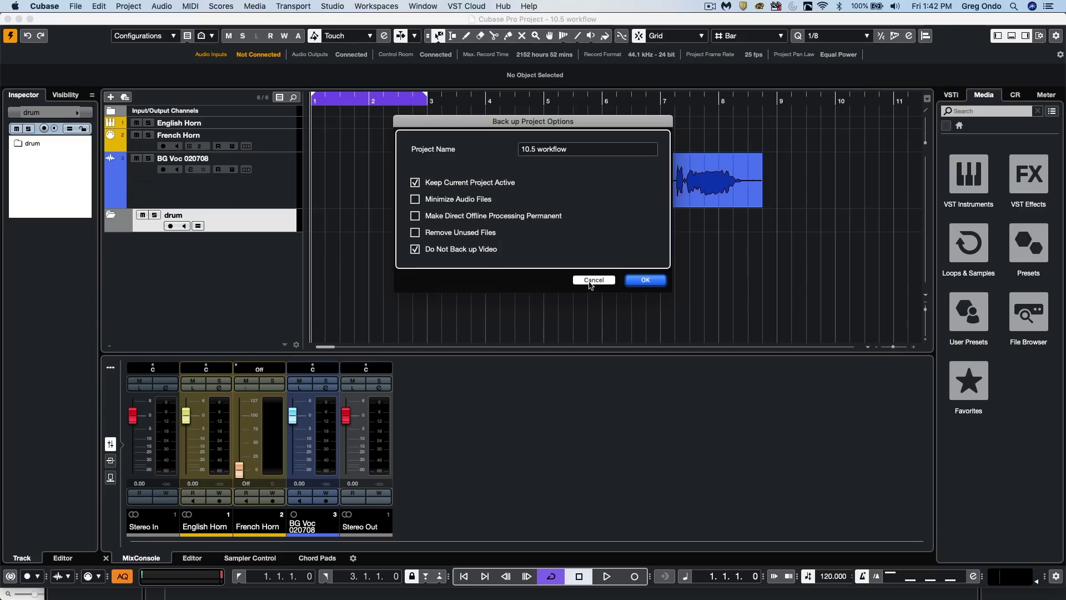
left_click(590, 282)
left_click(100, 6)
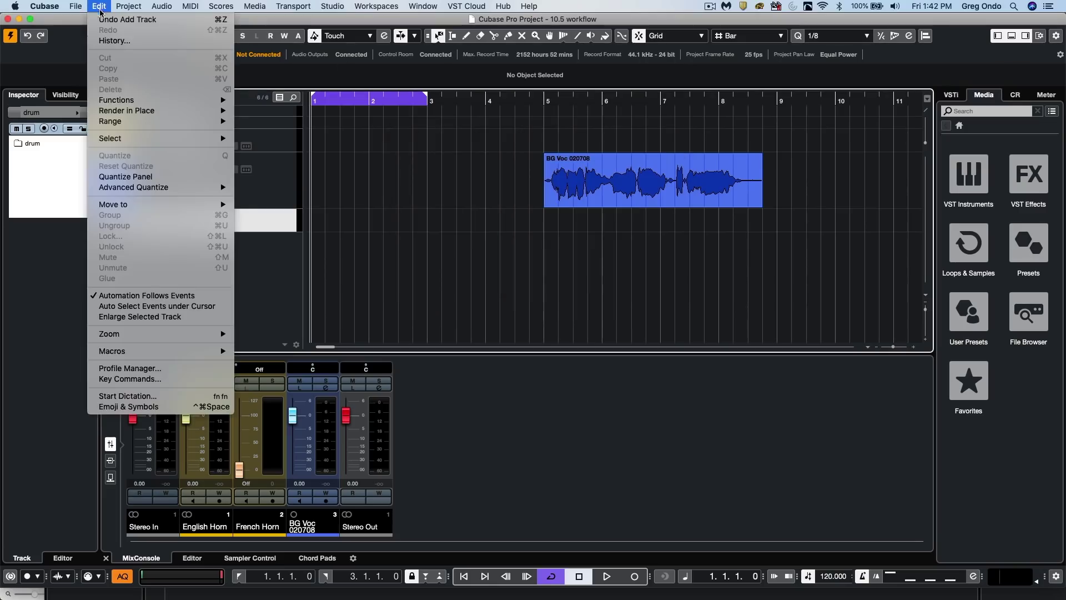
left_click(171, 370)
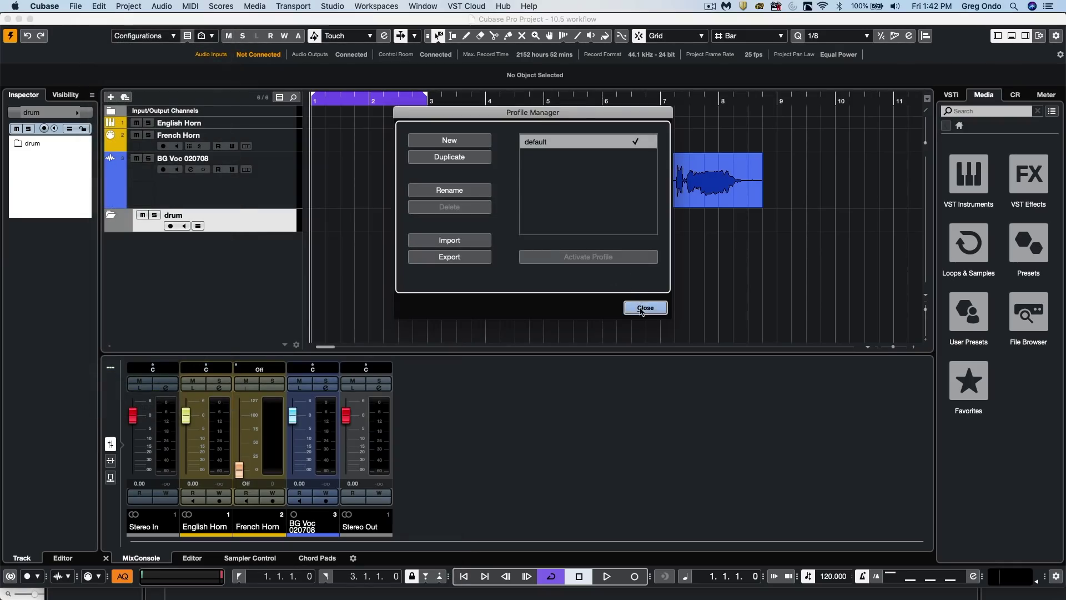
left_click(642, 308)
left_click(376, 7)
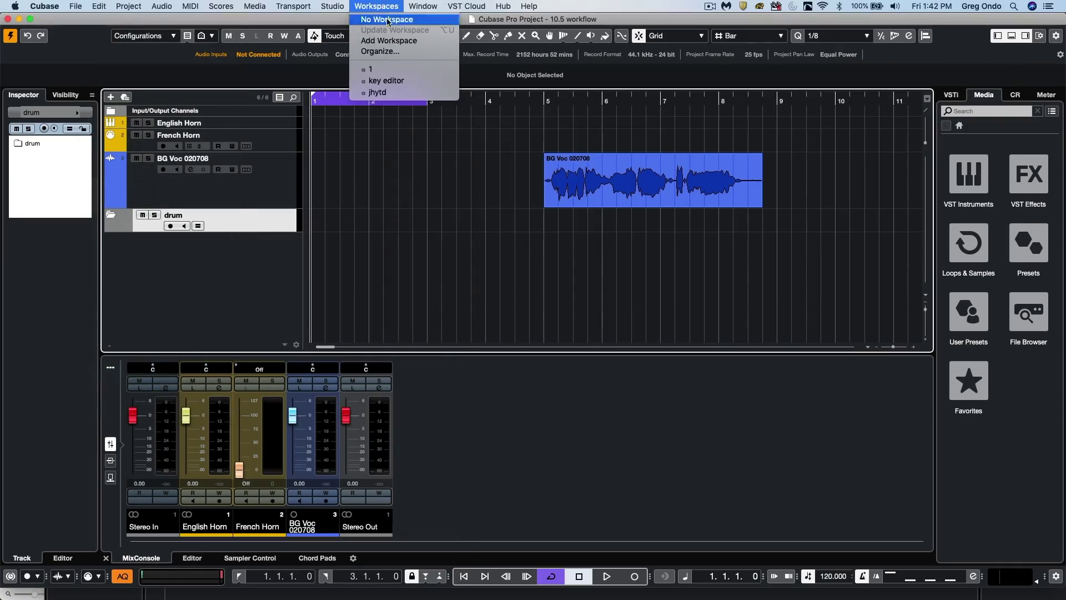
left_click(396, 51)
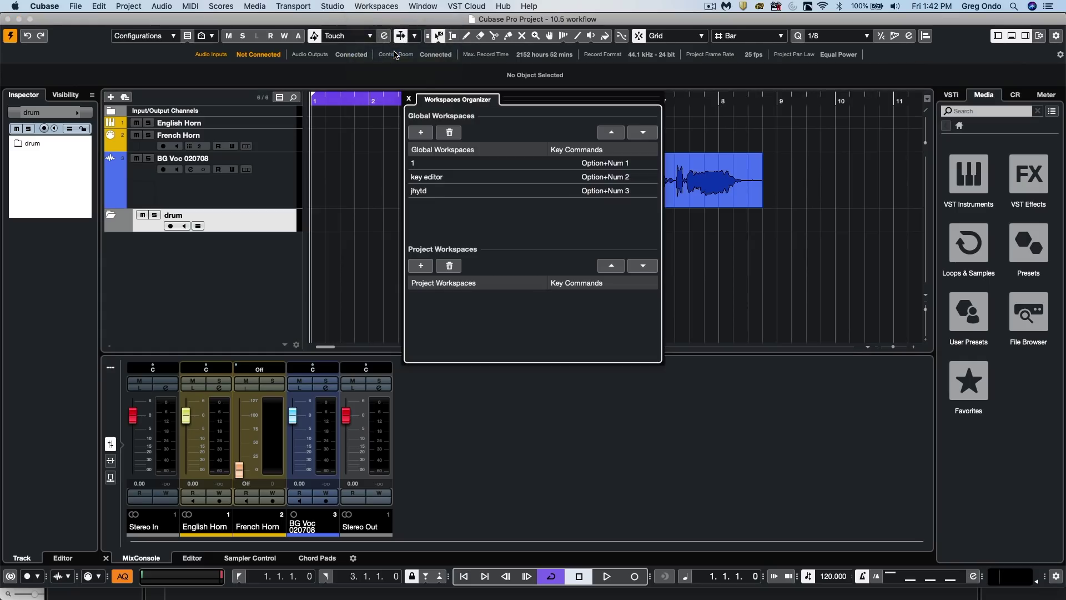
left_click(409, 98)
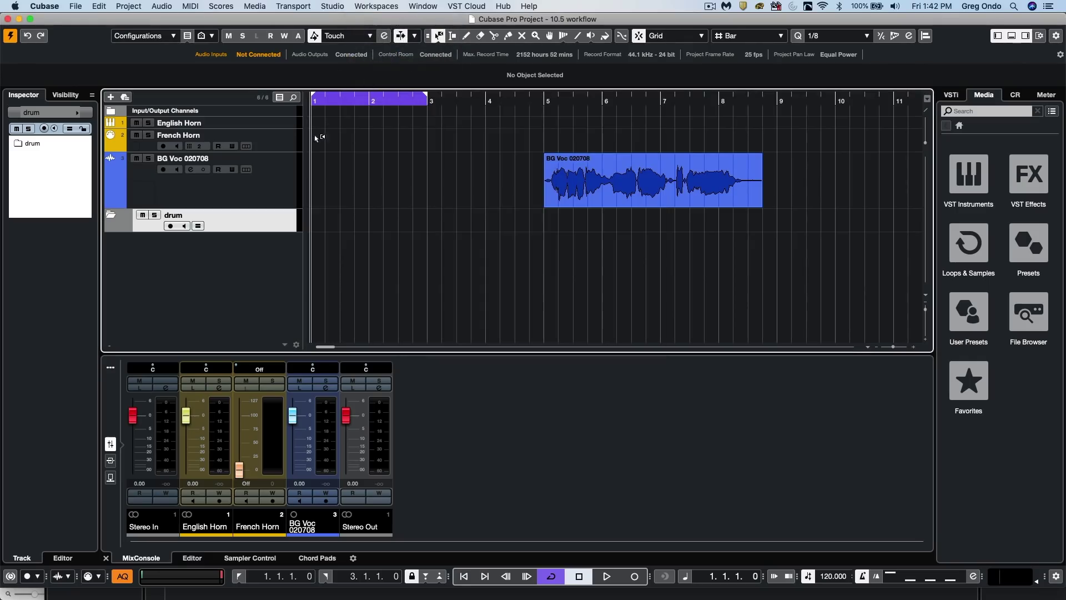
right_click(247, 217)
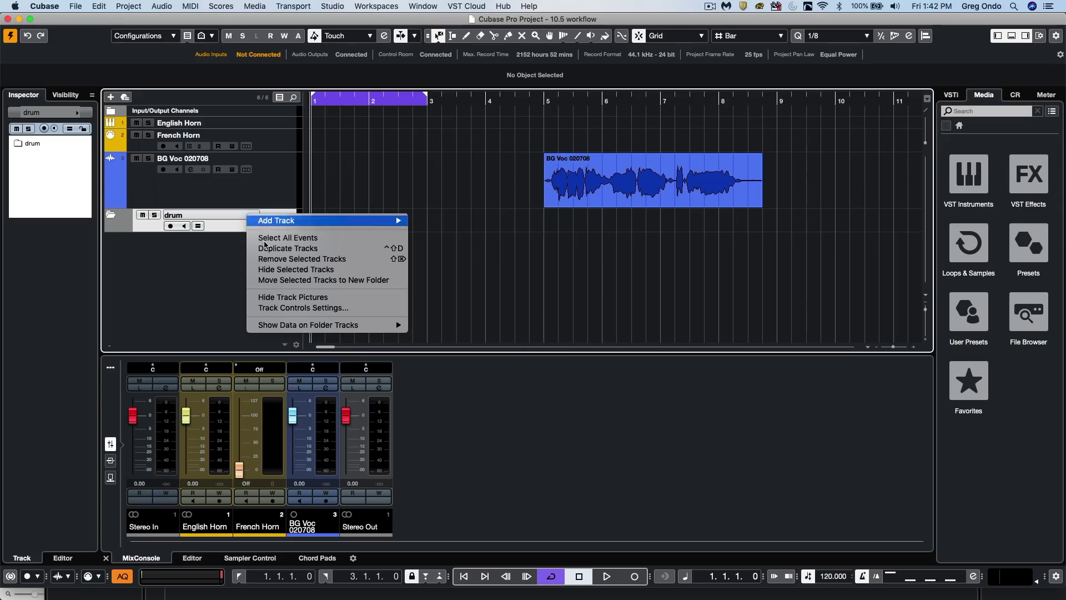
left_click(298, 308)
left_click(360, 99)
left_click(419, 100)
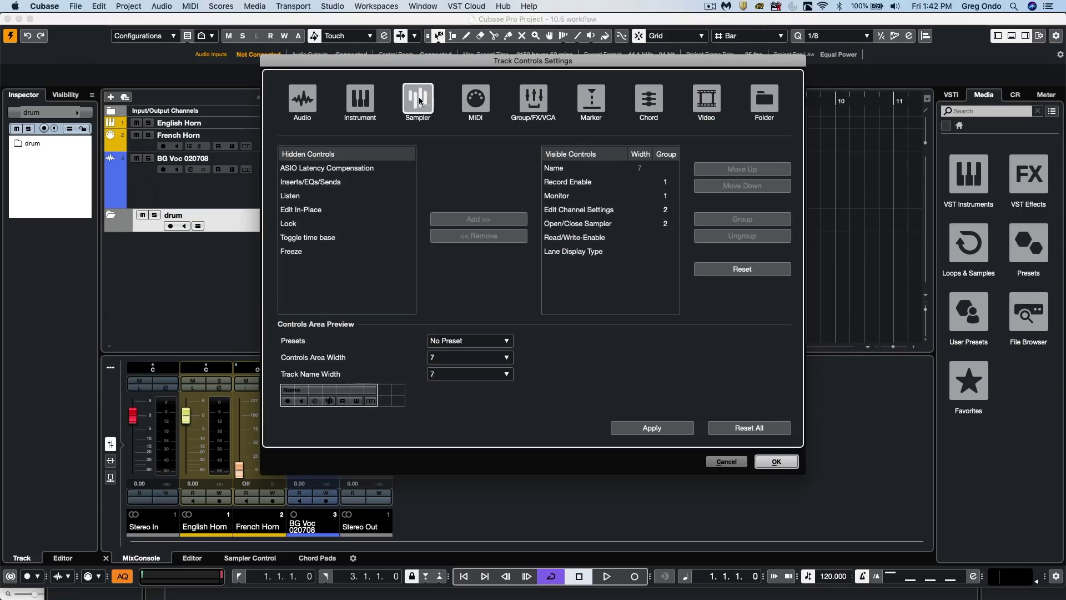
left_click(475, 100)
left_click(534, 100)
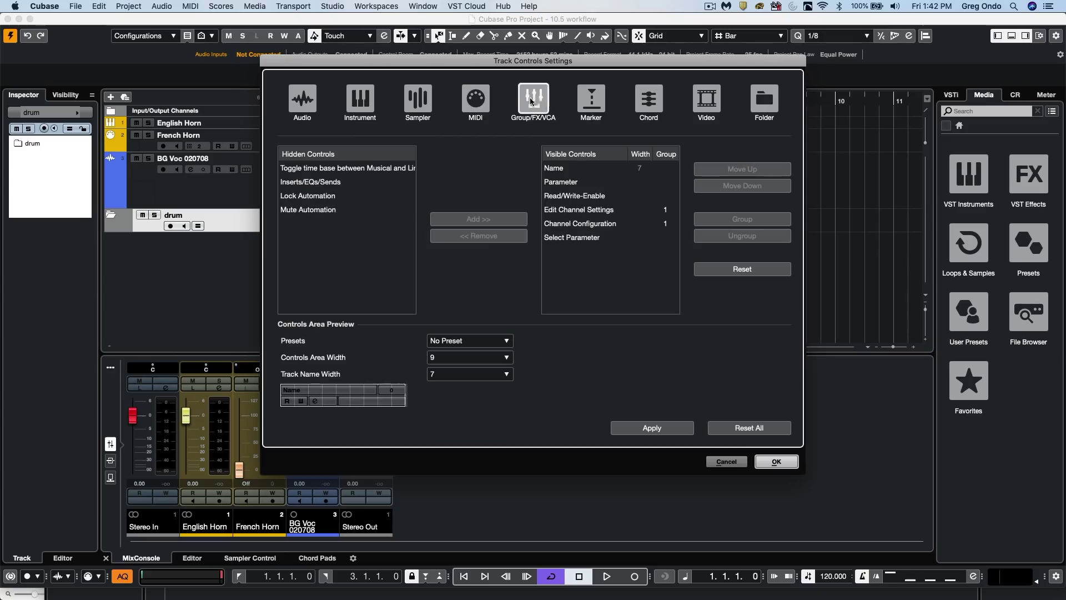
left_click(580, 100)
left_click(648, 100)
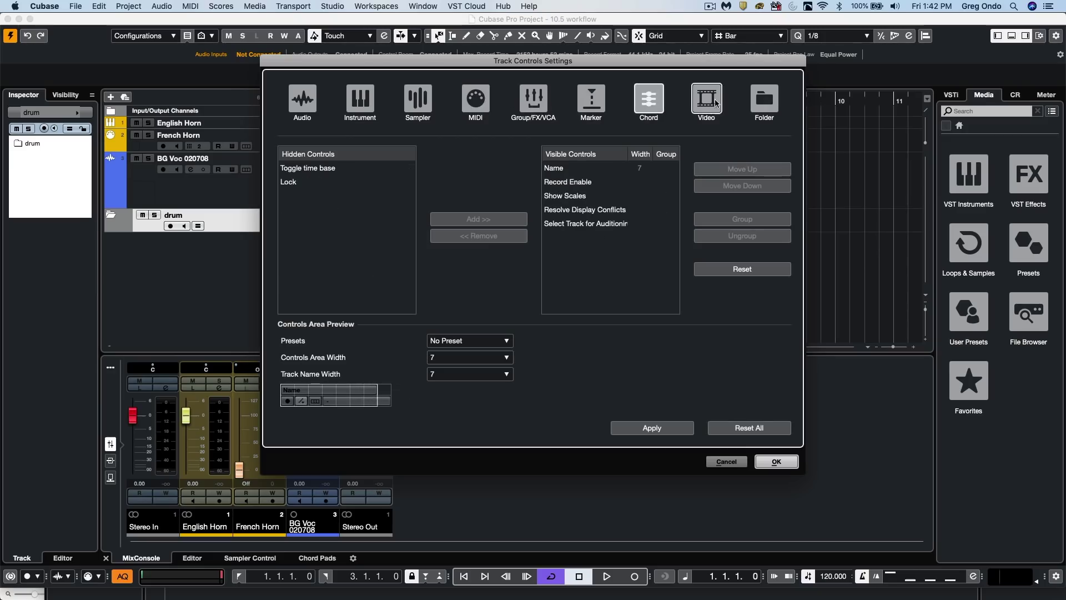
left_click(716, 103)
left_click(765, 100)
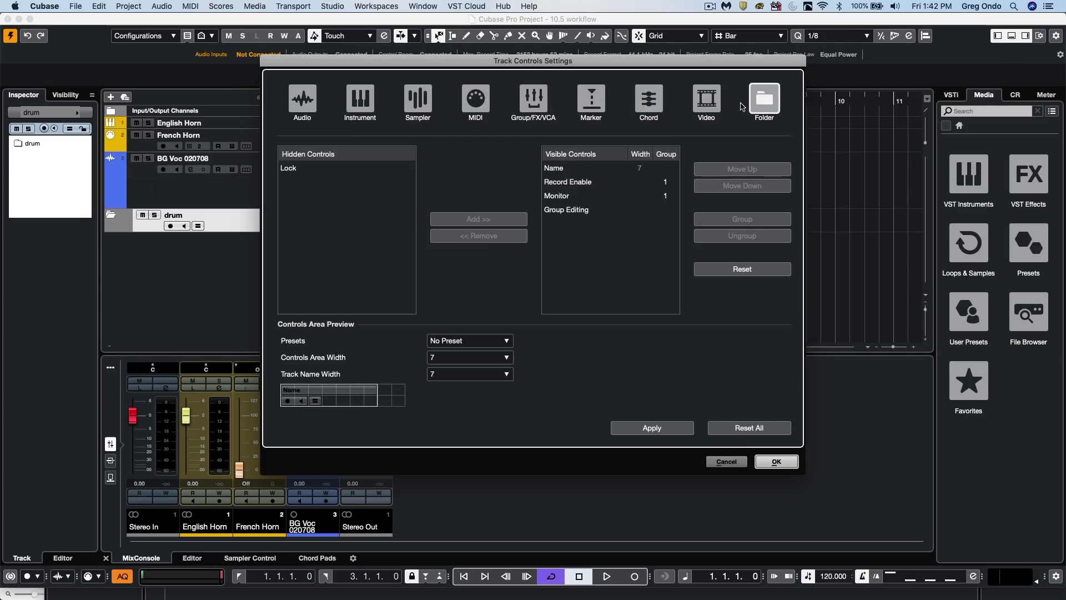
left_click(777, 461)
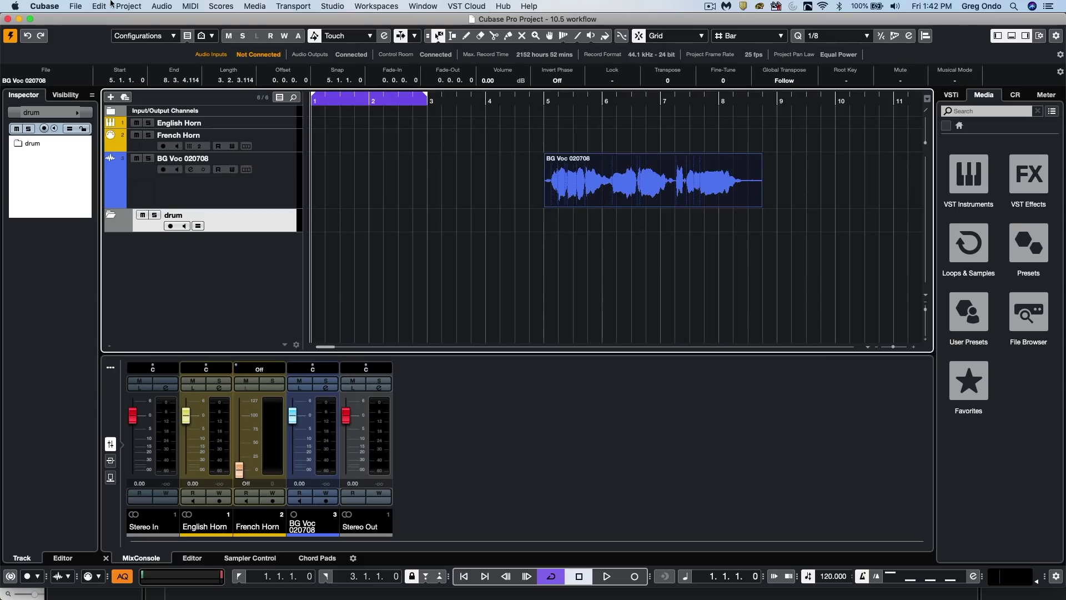
left_click(162, 6)
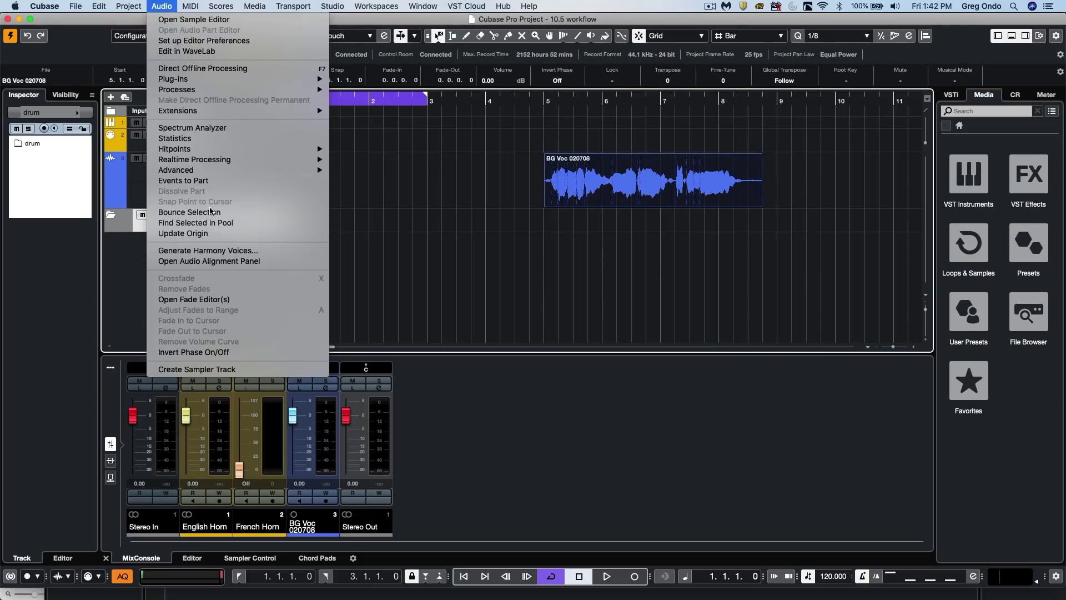
left_click(207, 251)
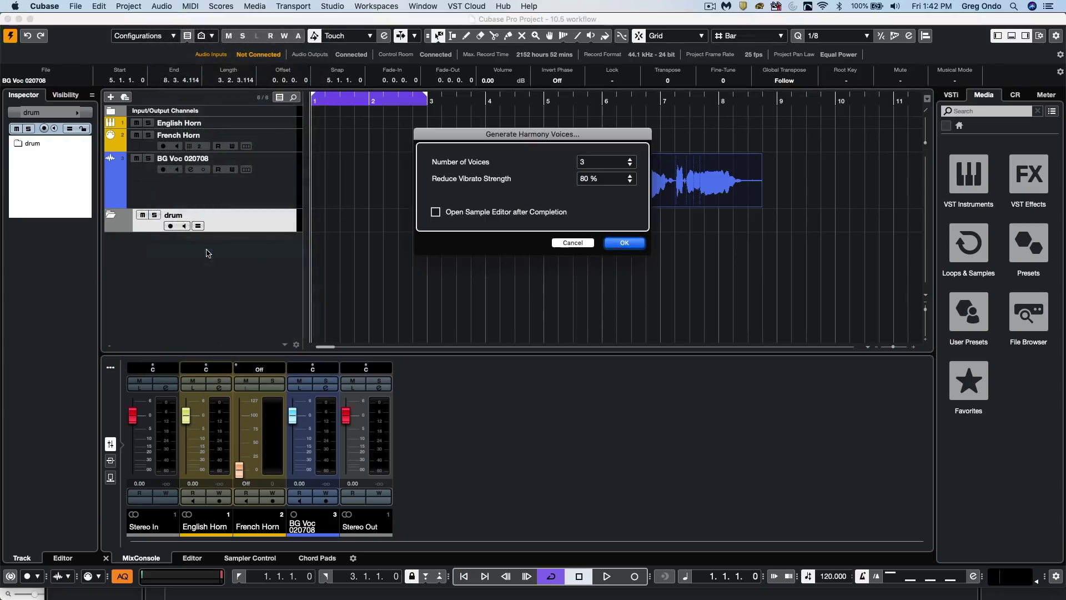
left_click(565, 243)
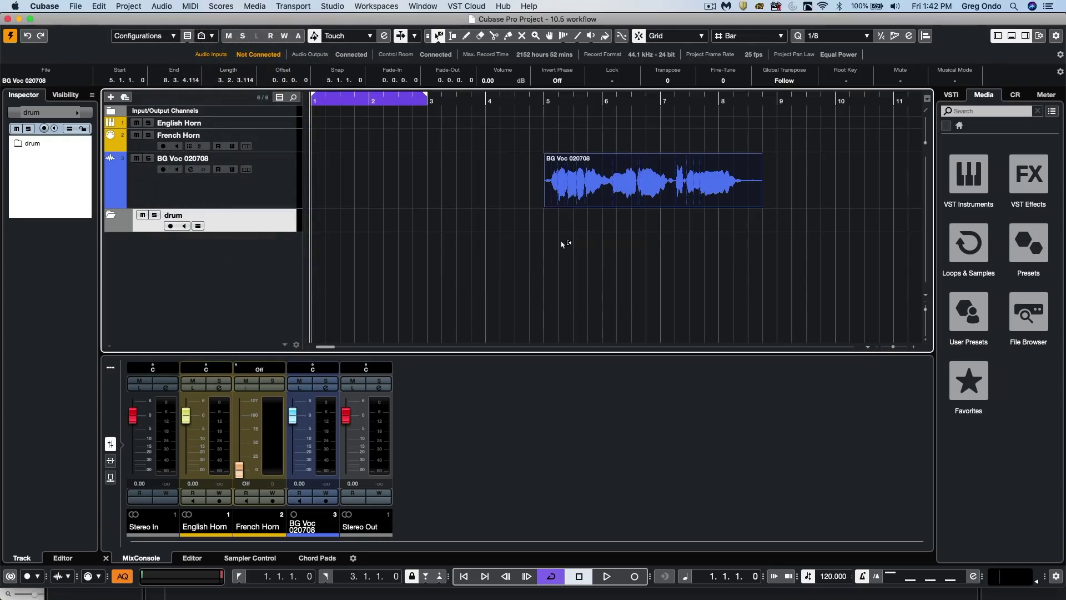
left_click(959, 233)
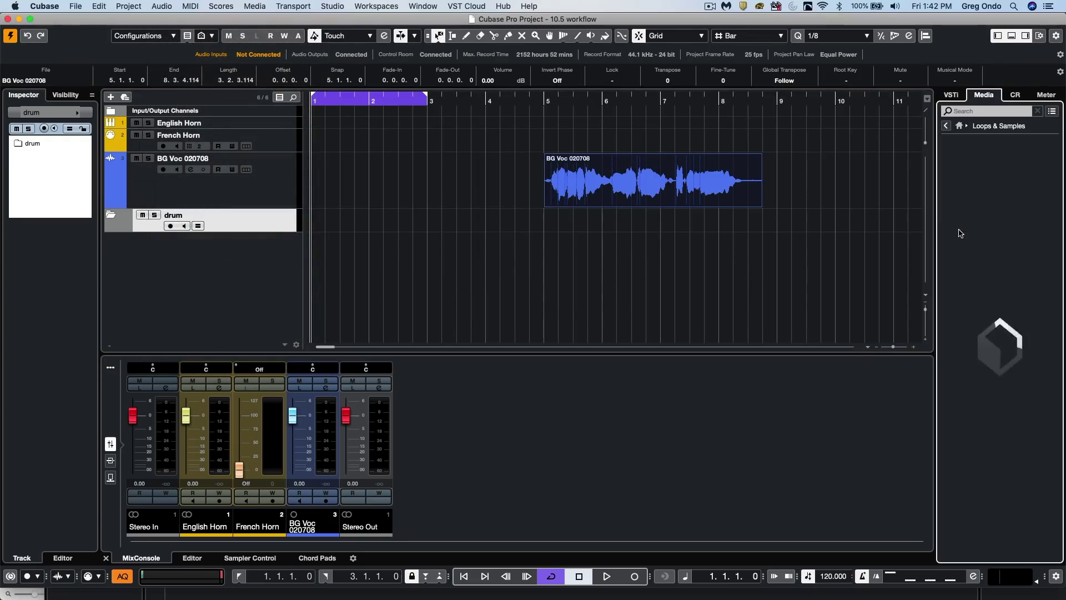
left_click(982, 272)
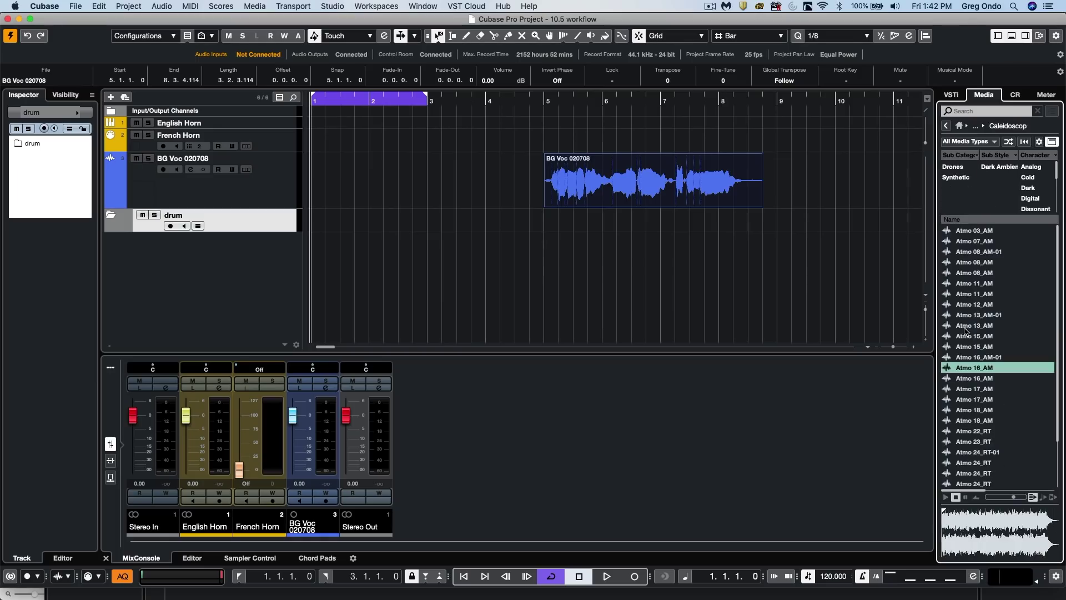
left_click_drag(964, 357, 745, 297)
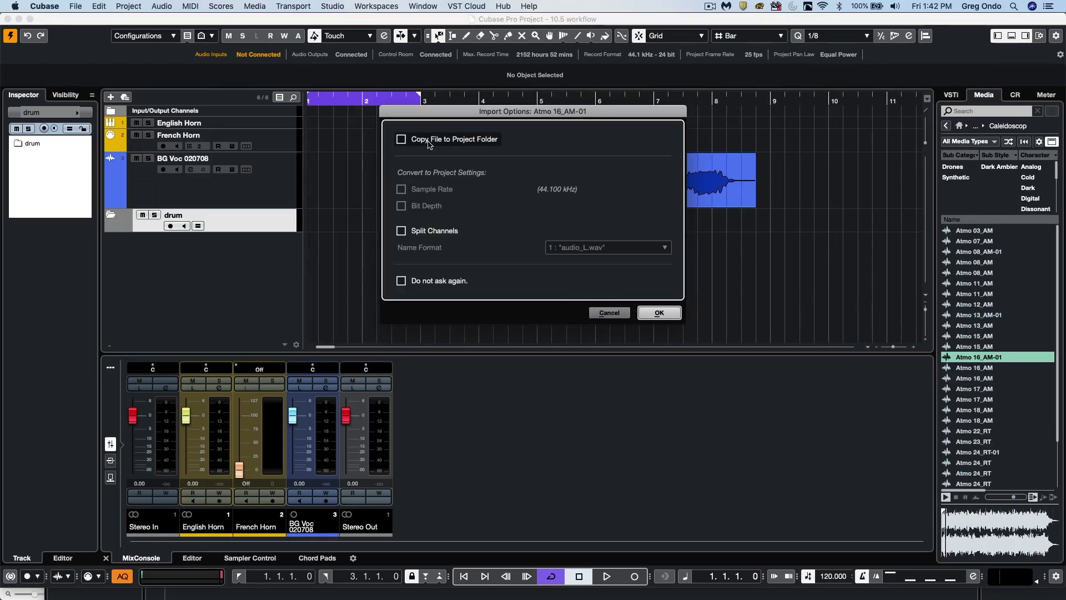
left_click(614, 316)
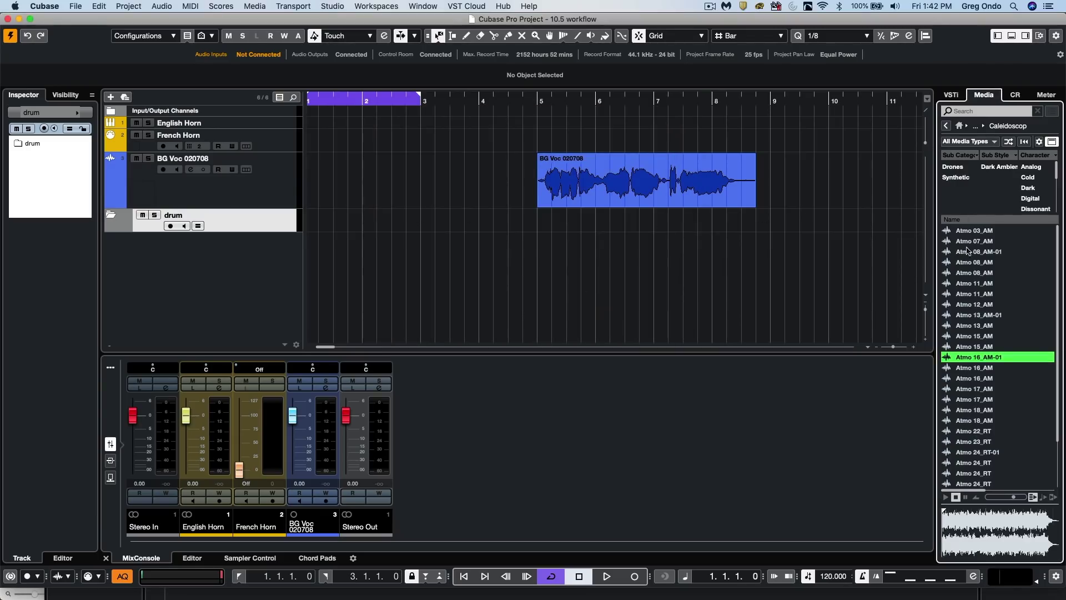
left_click(960, 127)
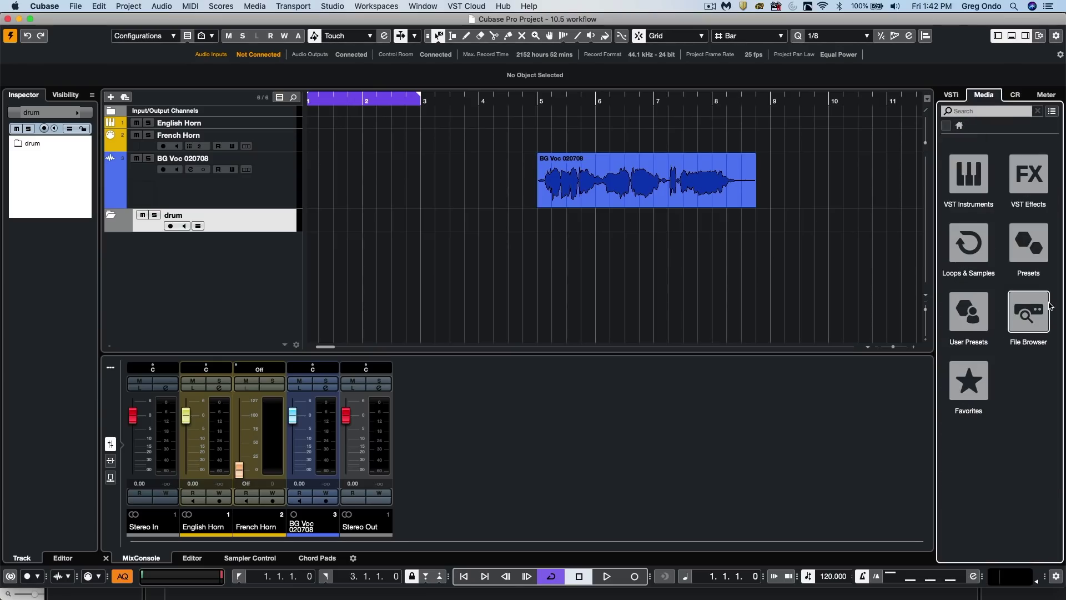
- Switch the Media rack to File Browser and show the Uminvited C8 favorite's contents
left_click(1015, 311)
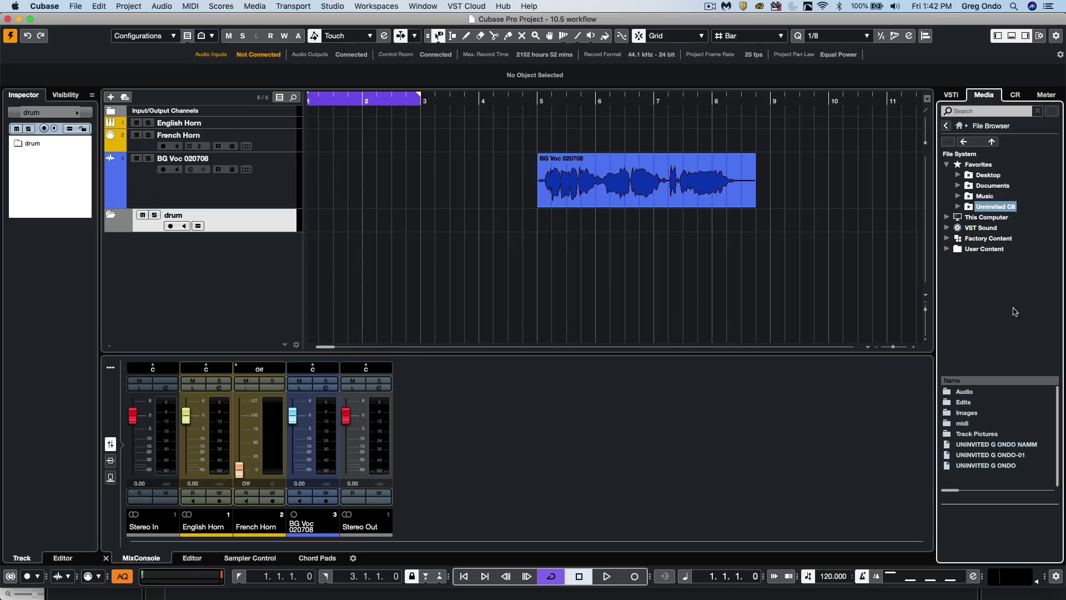
left_click(948, 166)
left_click(948, 166)
left_click(986, 206)
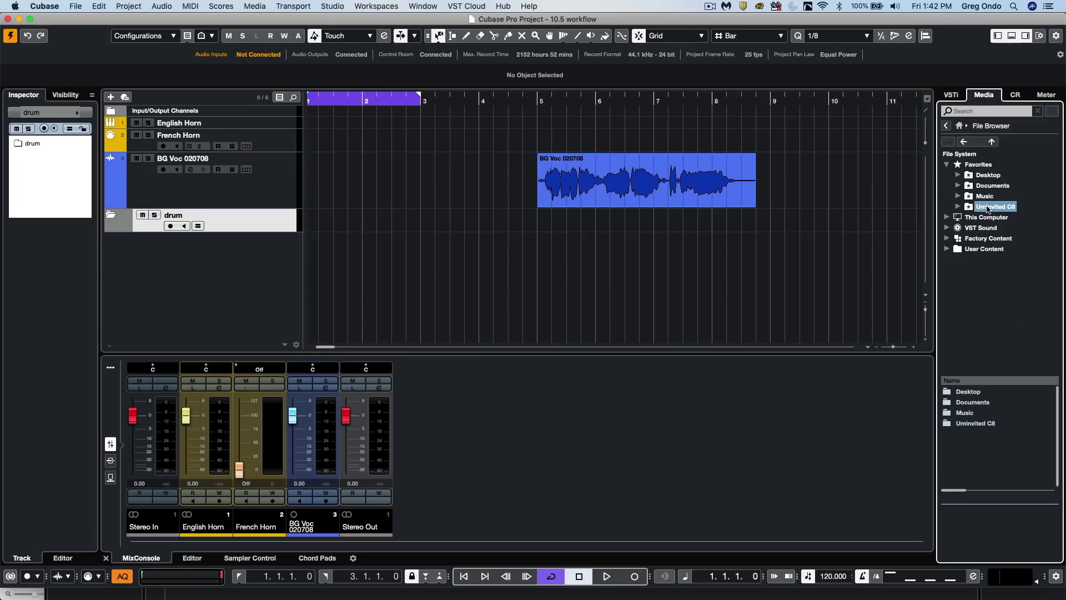
- Cancel renaming the Uminvited C8 favorite and select the English Horn track
right_click(987, 208)
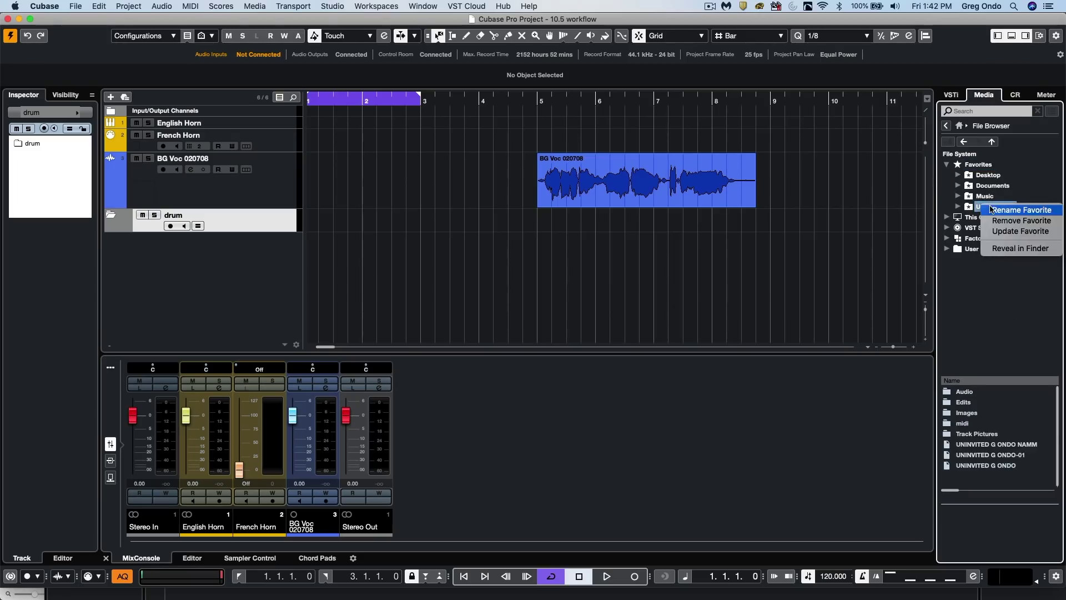
left_click(1021, 210)
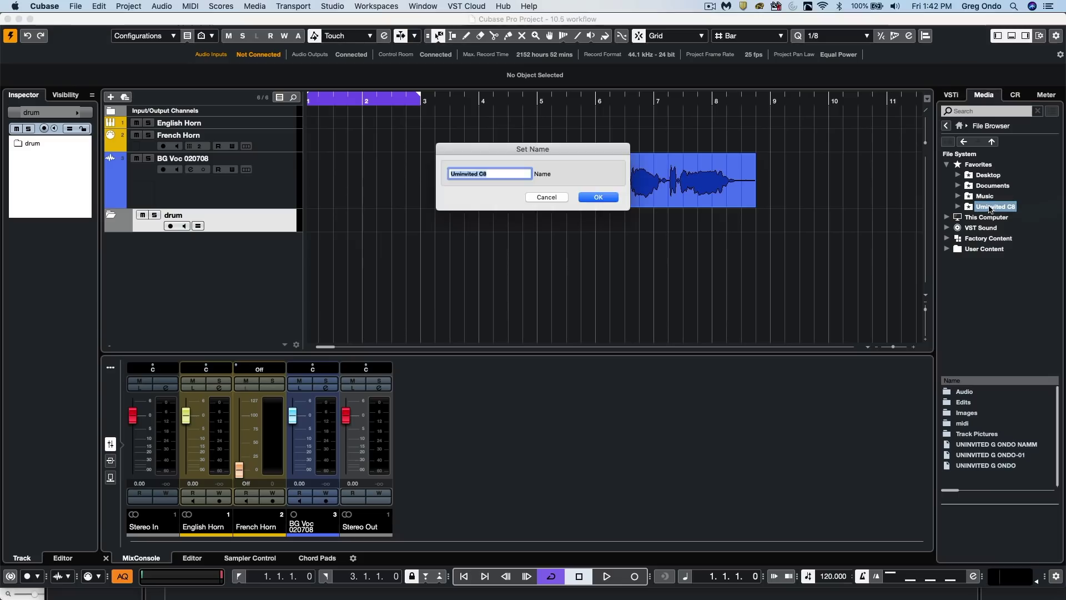
left_click(555, 198)
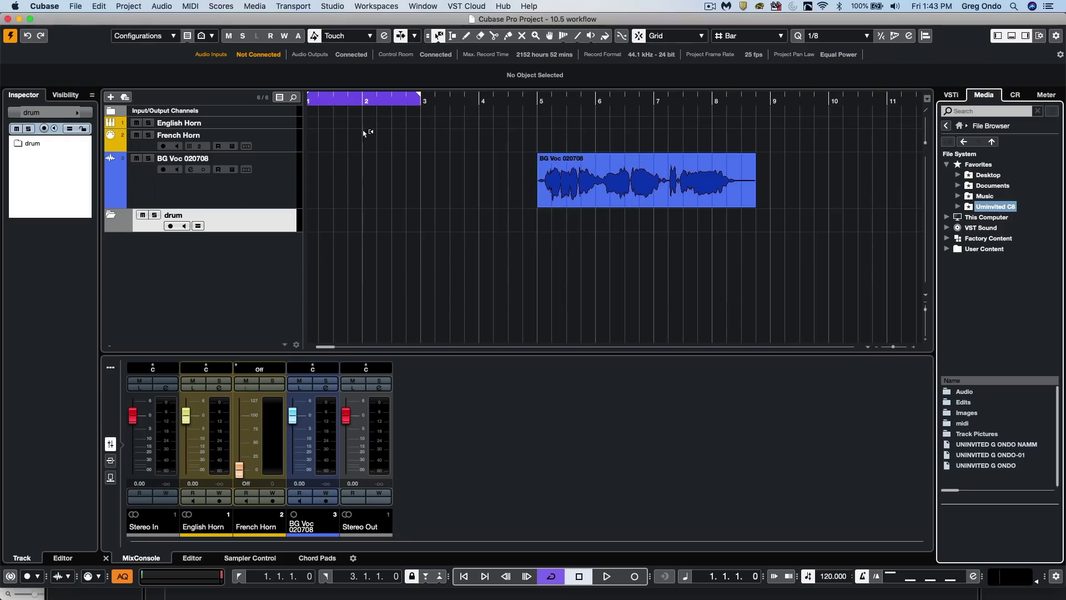
left_click(334, 111)
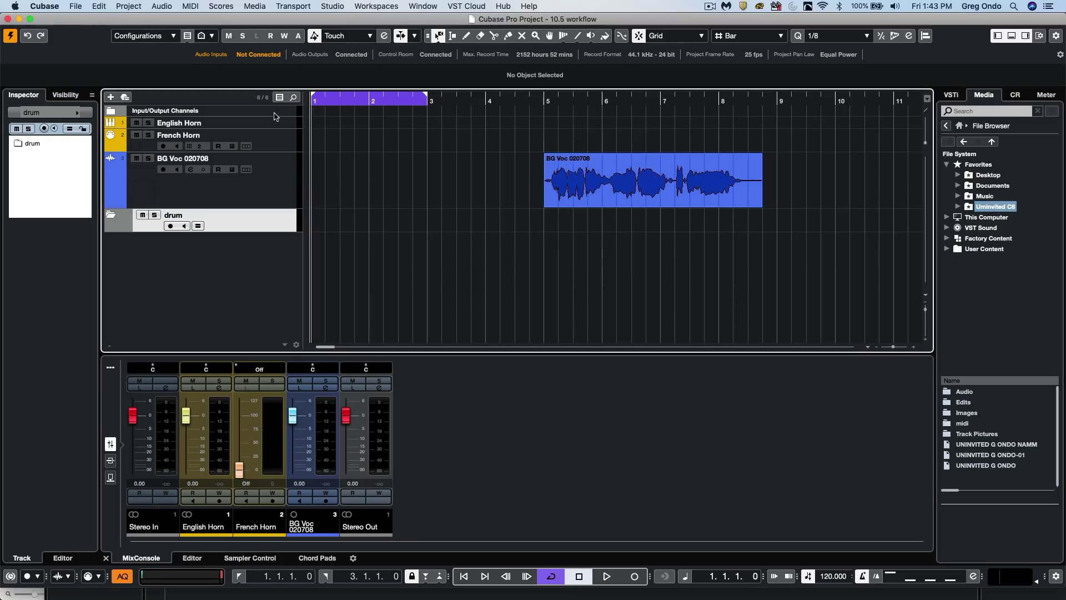
left_click_drag(267, 128, 270, 139)
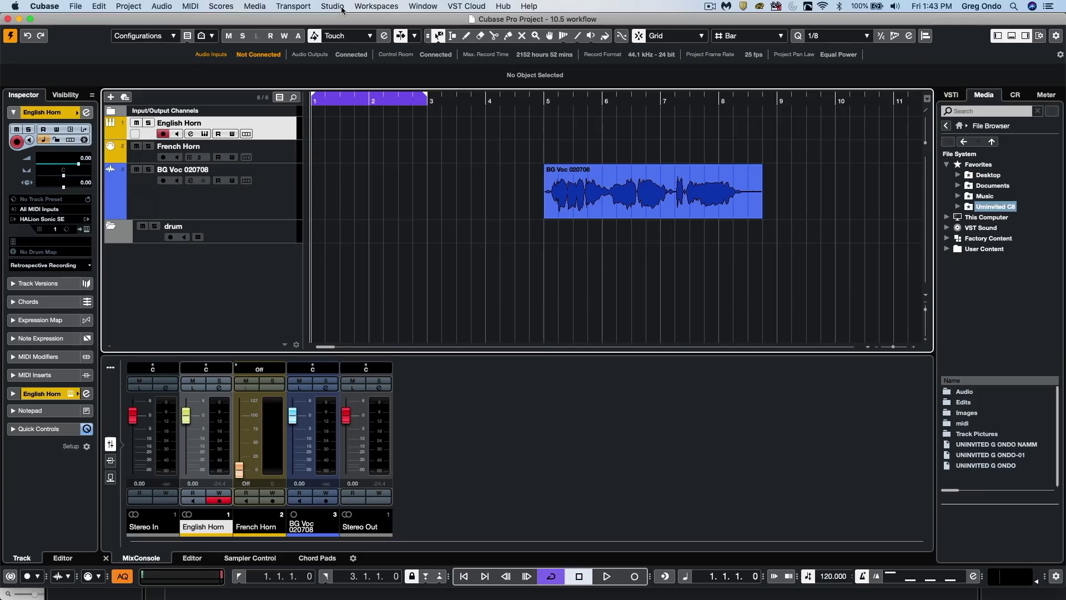
- Insert retrospective MIDI from All MIDI Inputs onto English Horn, then delete that part
left_click(293, 7)
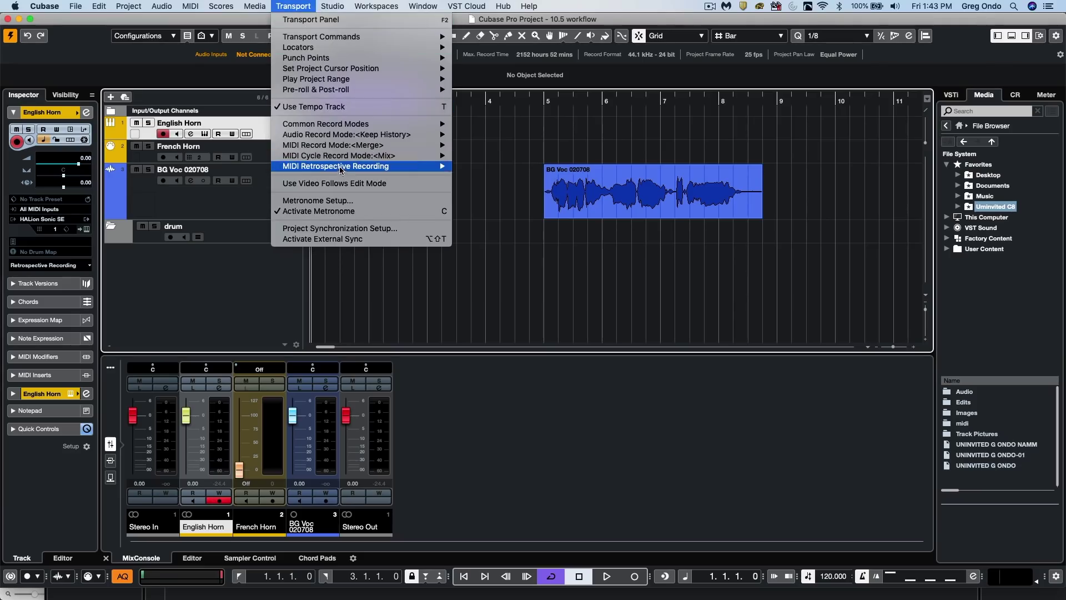
mouse_move(371, 168)
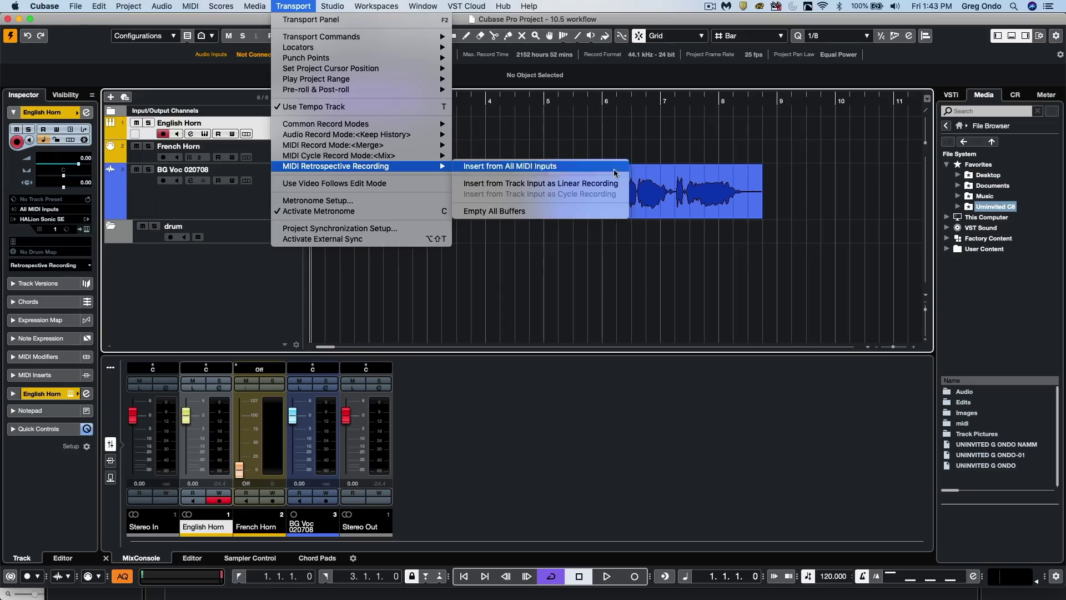
left_click(586, 166)
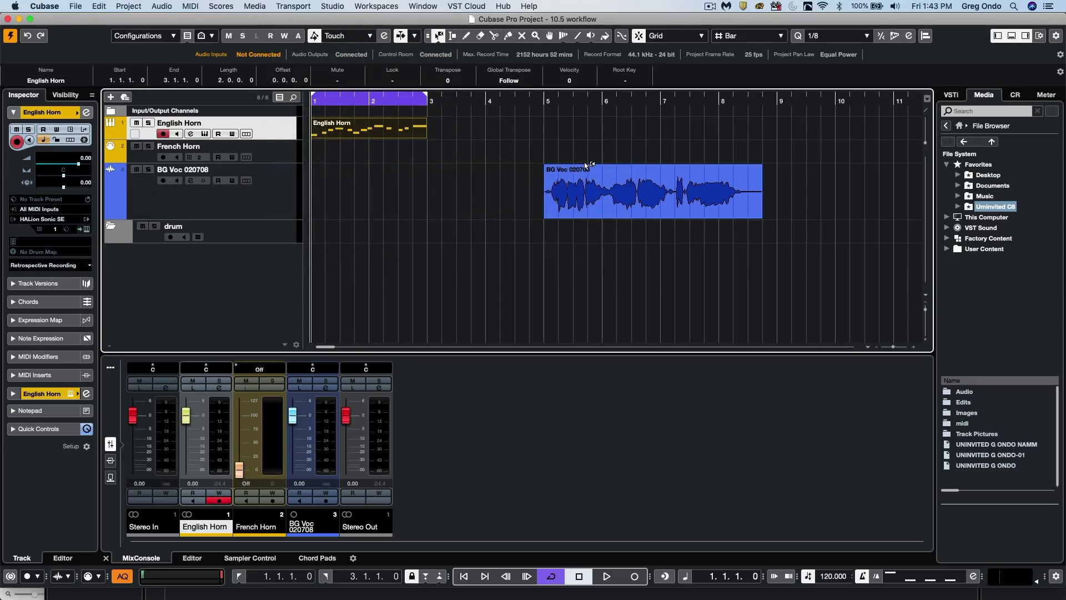
key("Delete")
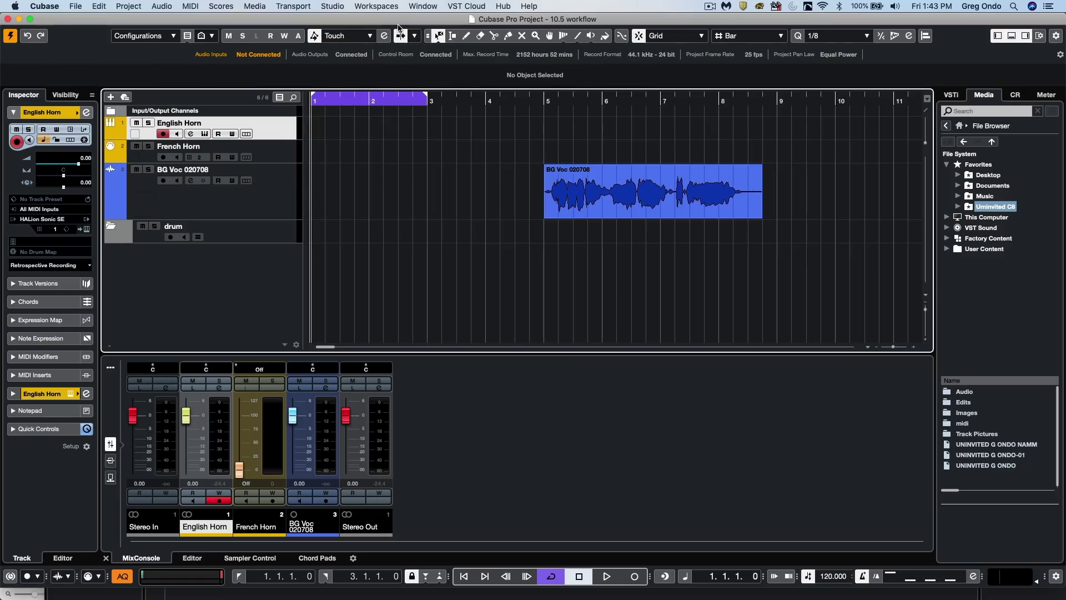
- Recapture the English Horn part, then retrospectively record a French Horn part over bars 1–3
left_click(665, 577)
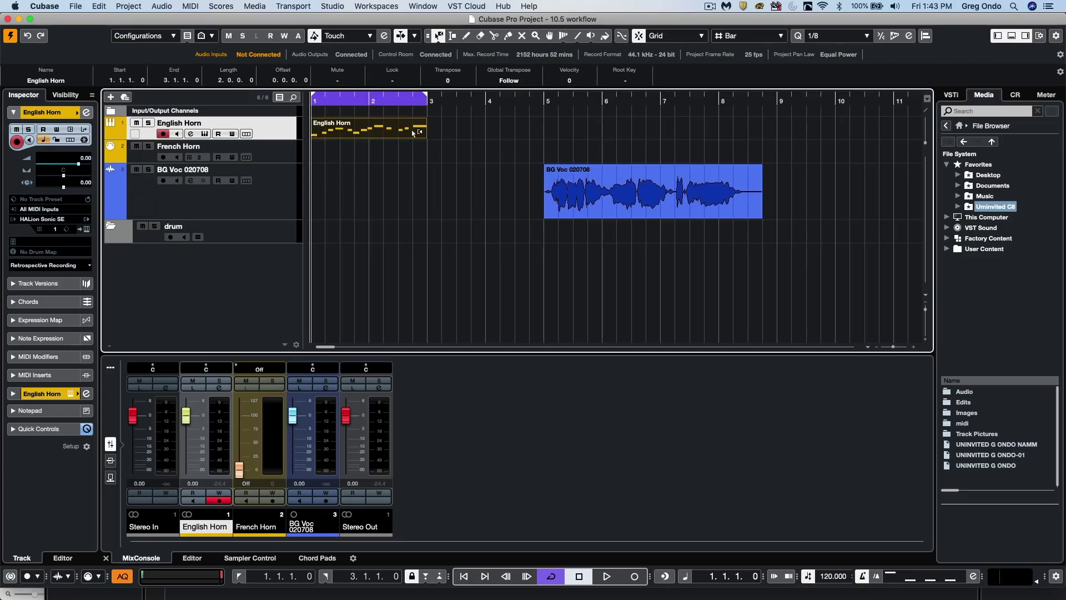
left_click(280, 153)
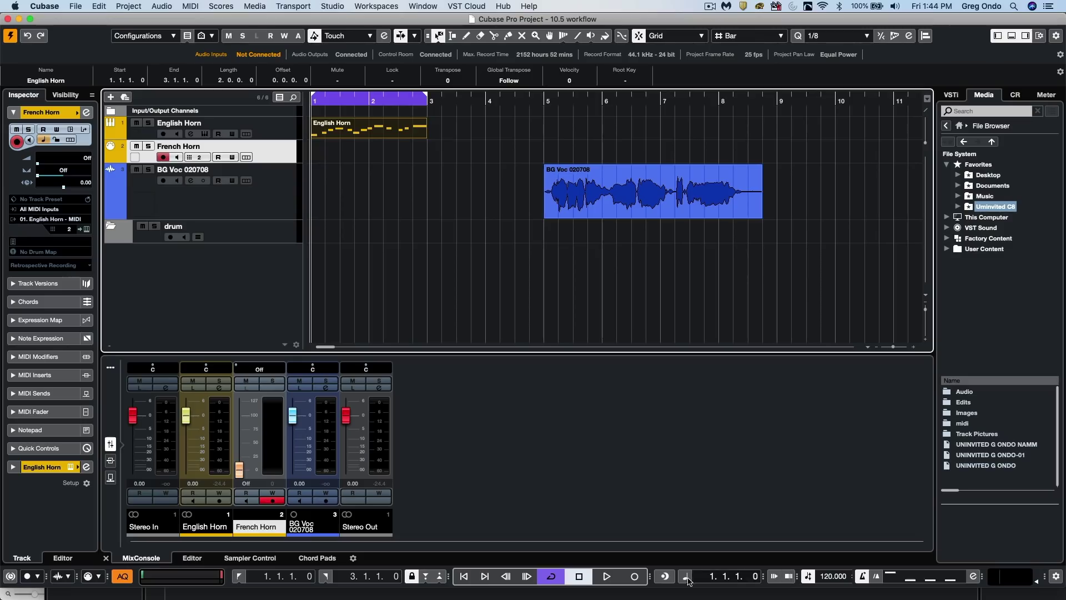
left_click(665, 577)
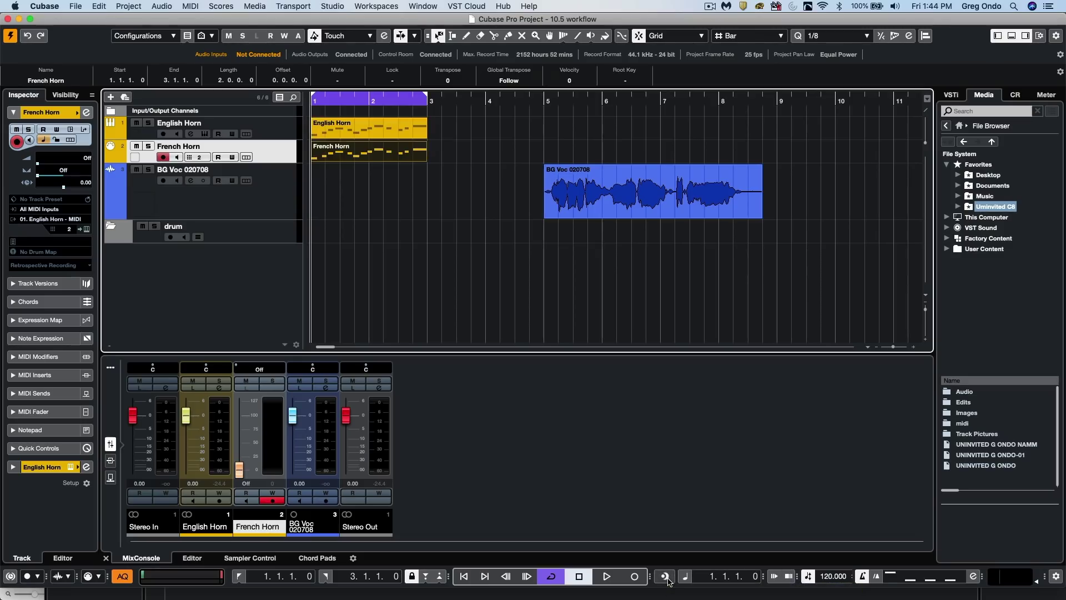
double_click(376, 156)
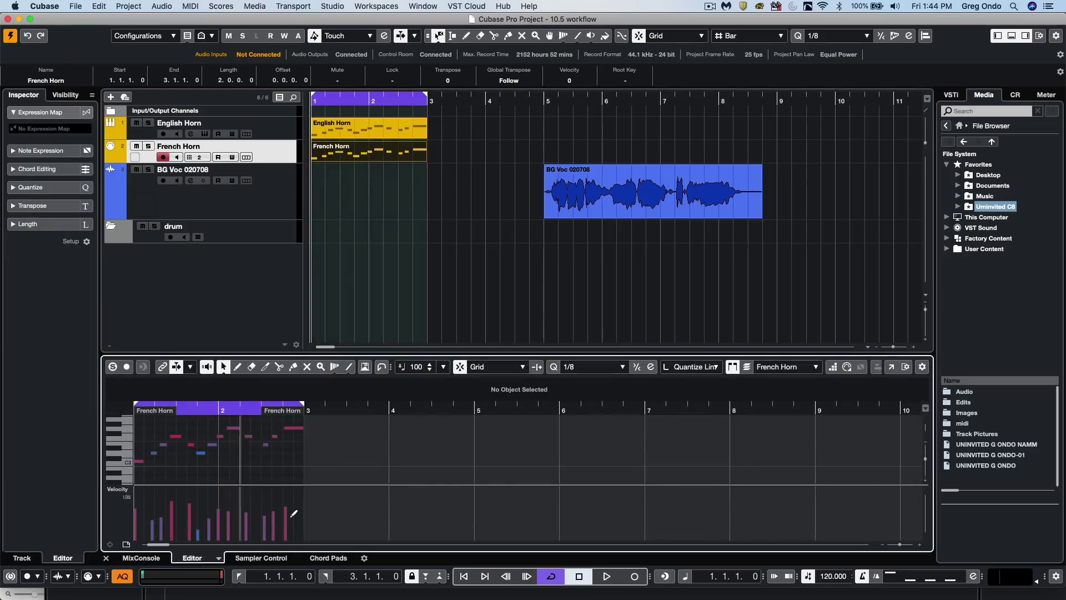
- Set the cursor to bar 4 and insert captured notes into the French Horn editor
left_click(388, 410)
left_click(388, 409)
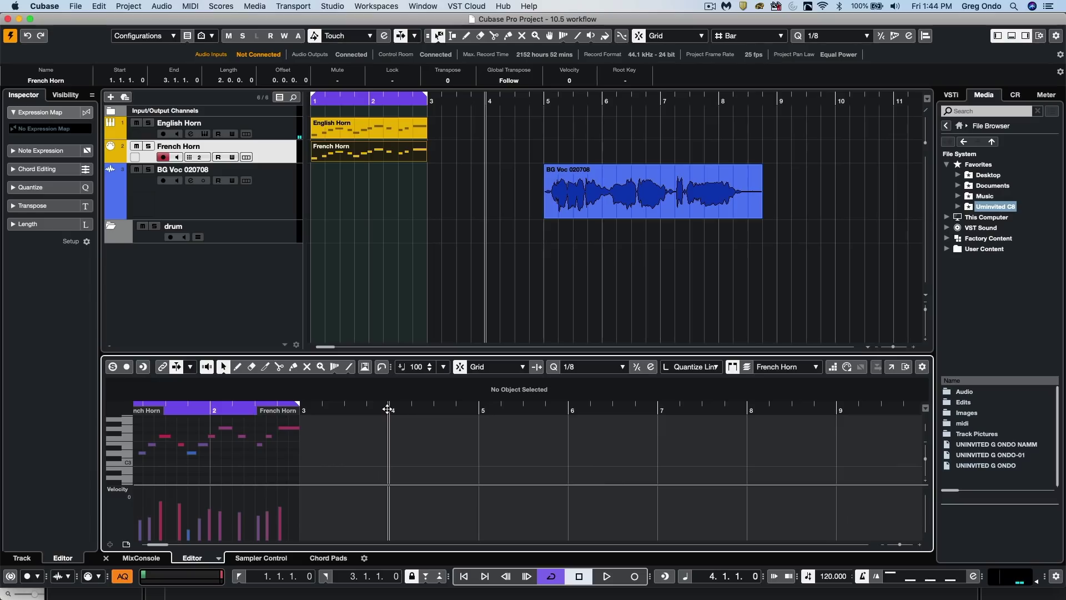
left_click(145, 368)
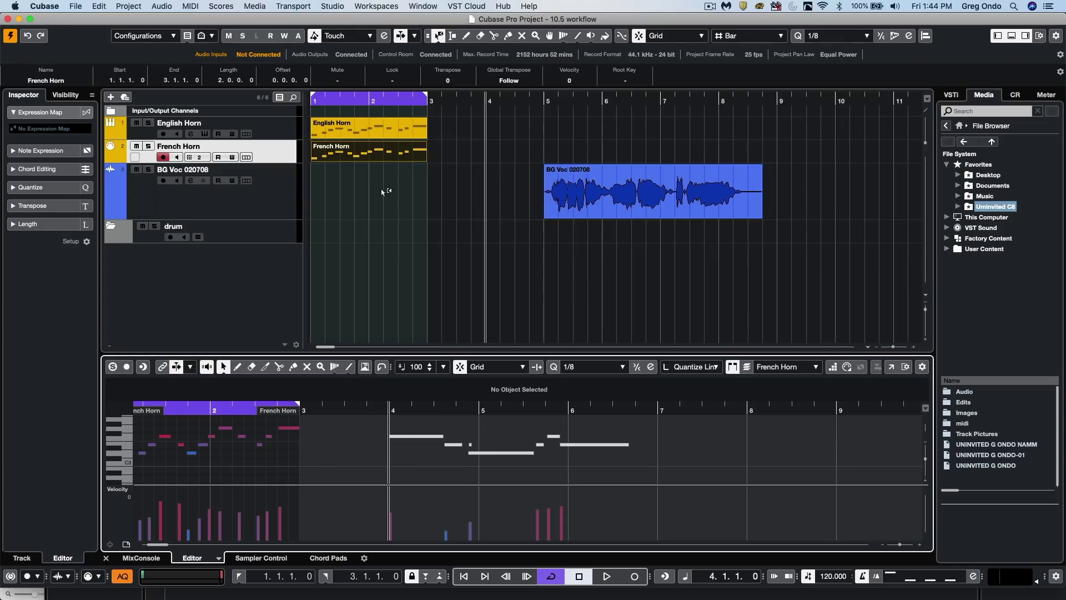
right_click(352, 189)
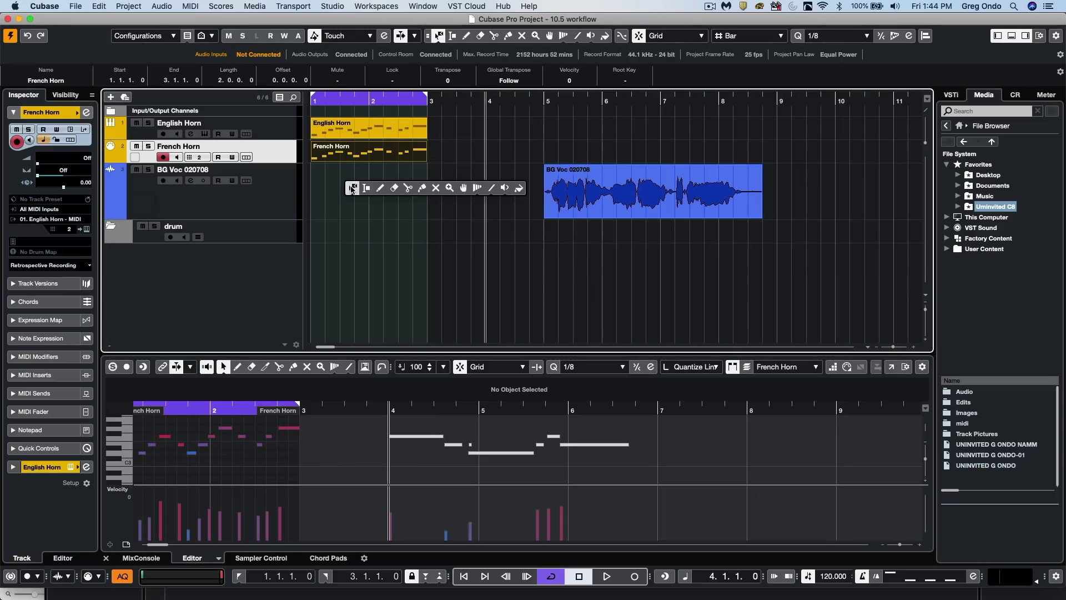
- Erase the English Horn and French Horn parts with the Erase tool, then select the English Horn track
left_click(394, 187)
left_click(382, 128)
left_click(376, 155)
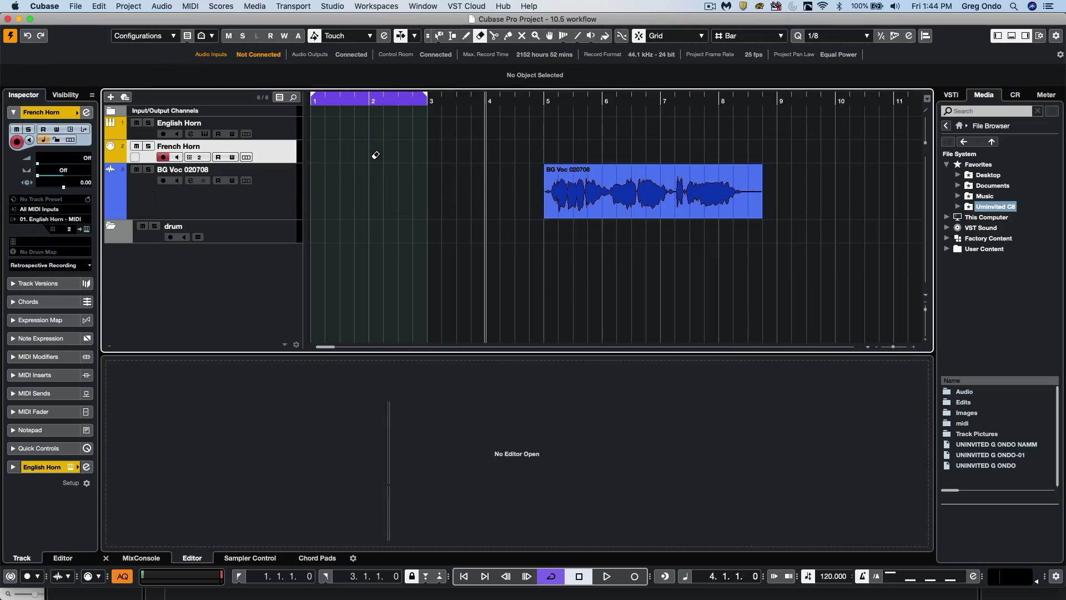
left_click(283, 131)
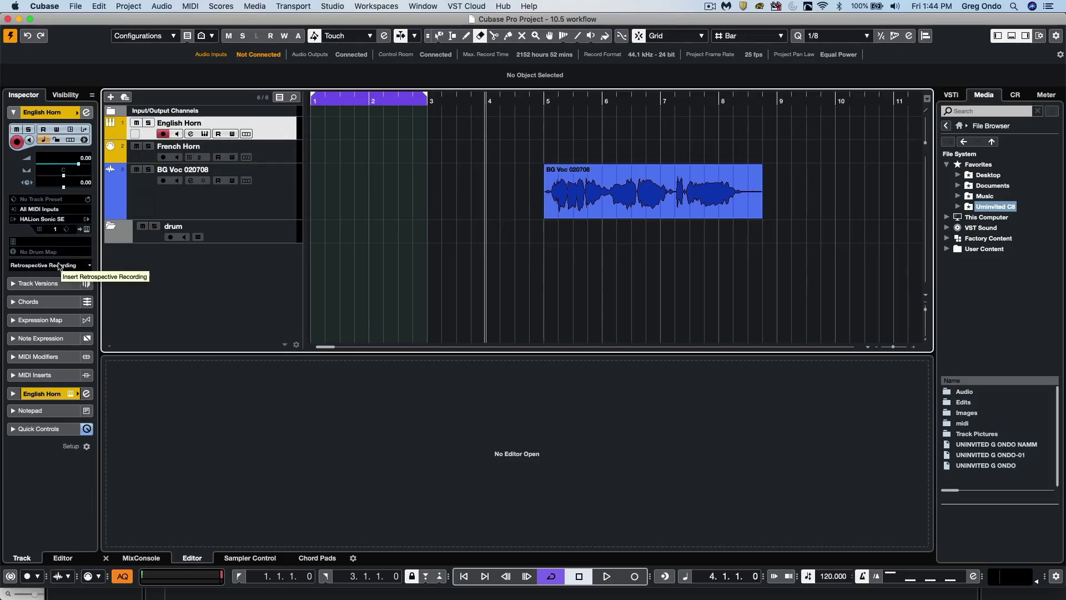
left_click(334, 8)
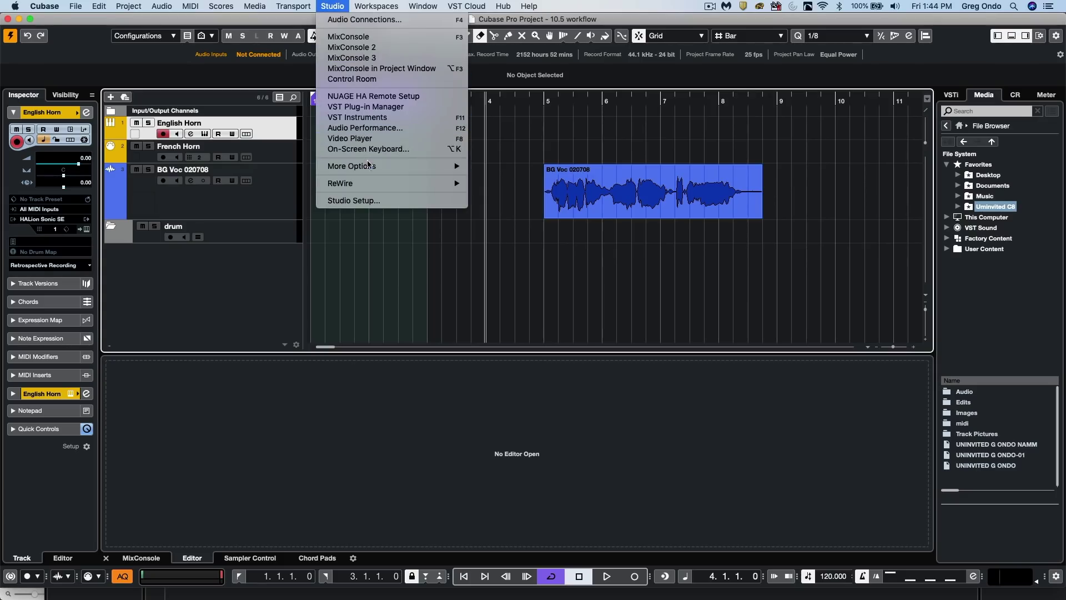
- Empty all MIDI Retrospective Recording buffers from the Transport menu, then select the French Horn track
mouse_move(370, 168)
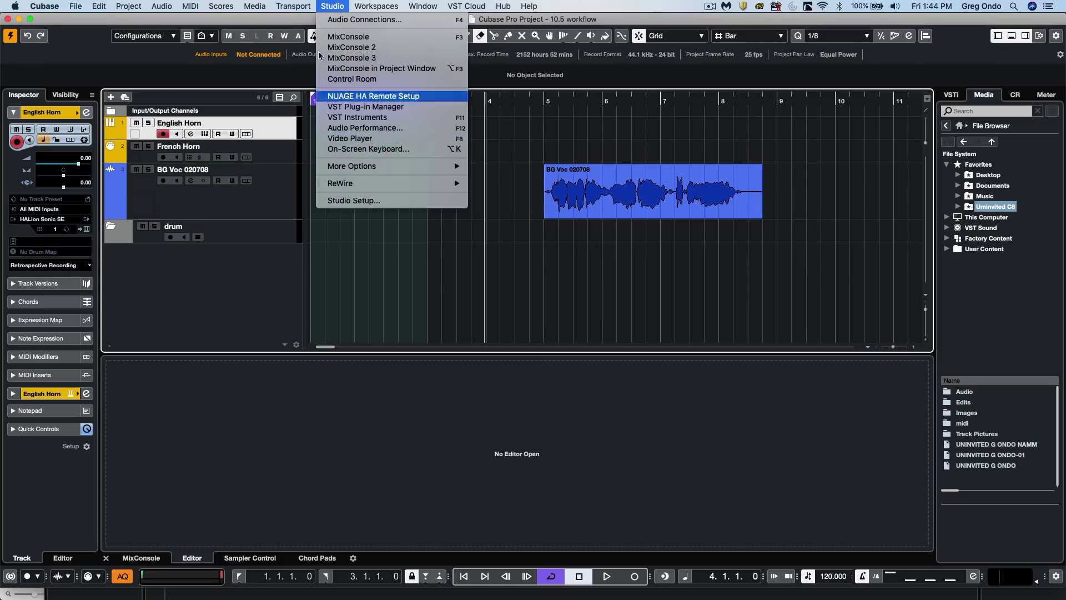
mouse_move(293, 7)
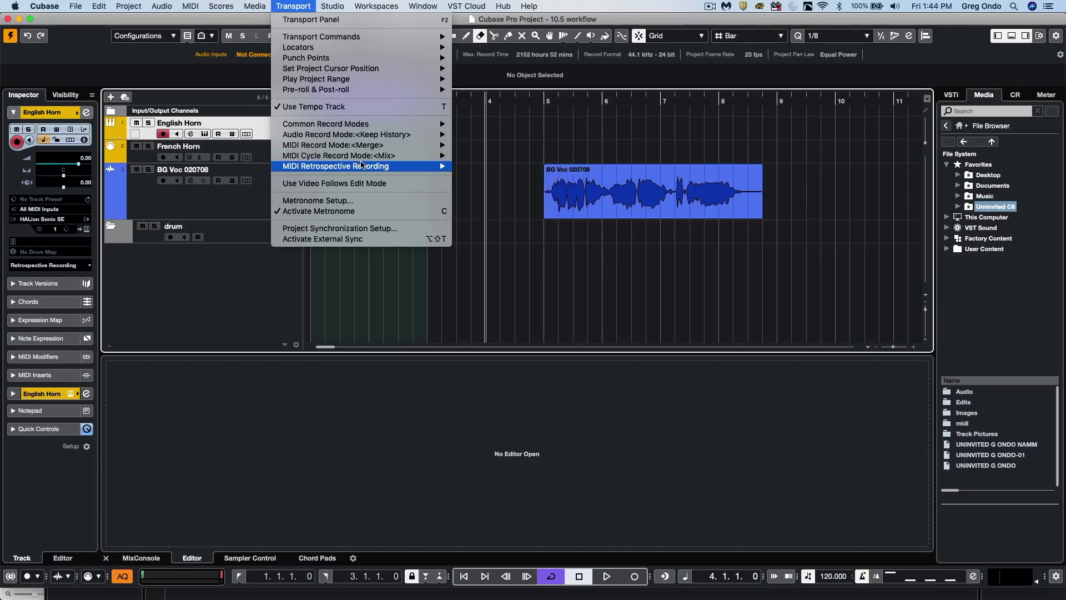
left_click(527, 213)
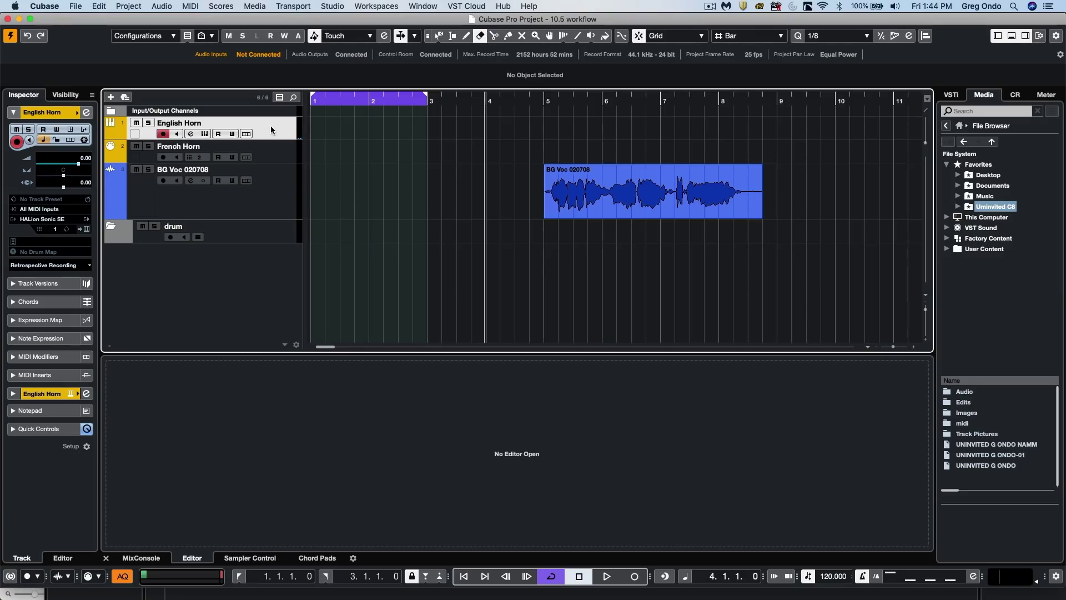
left_click(268, 152)
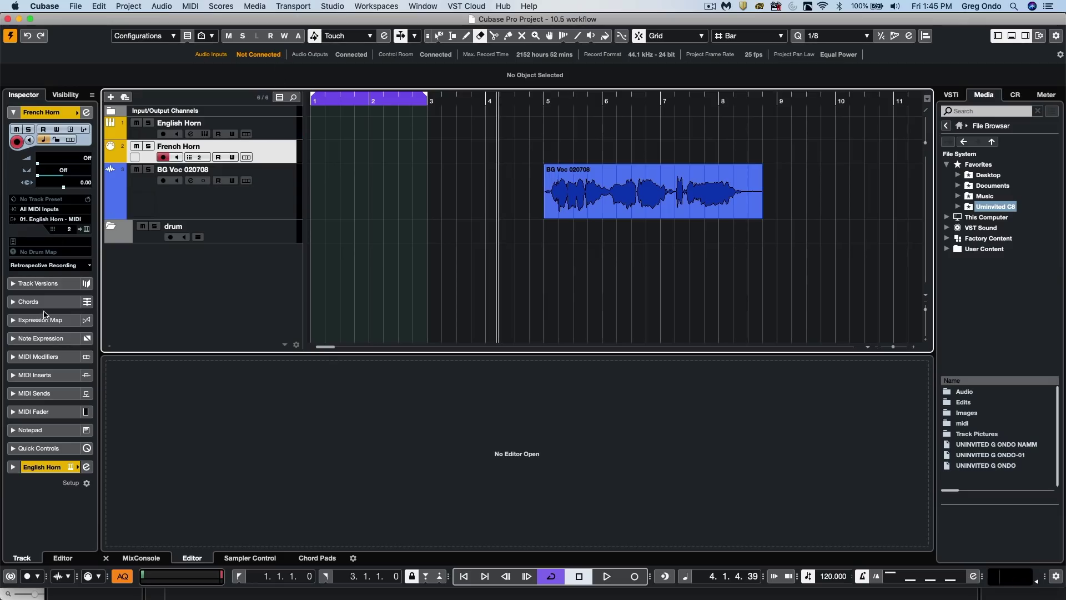
- Insert the English Horn's captured MIDI as a linear recording part
left_click(276, 132)
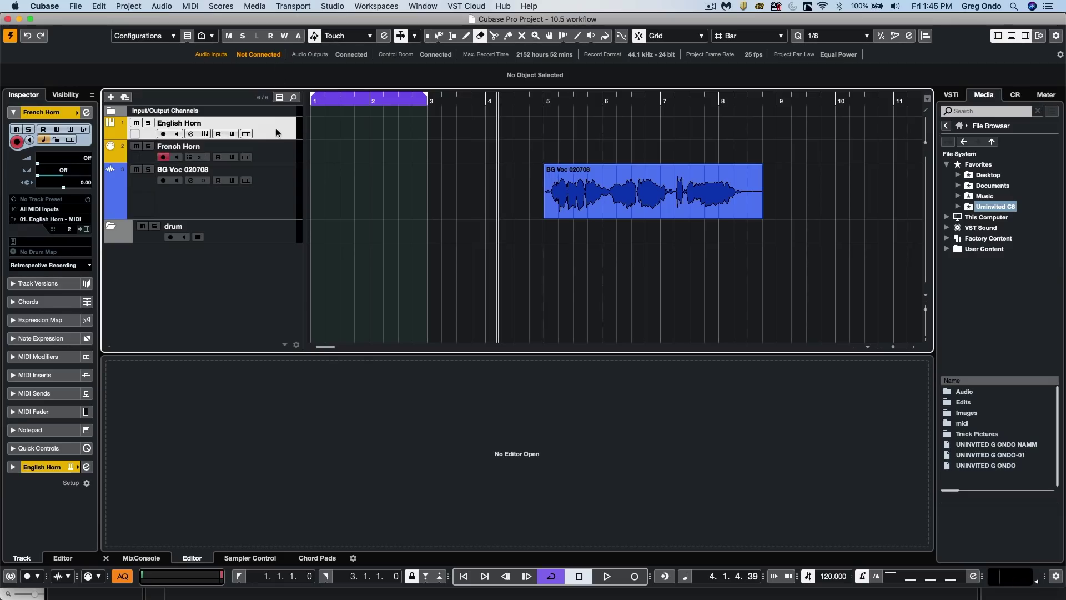
left_click(68, 265)
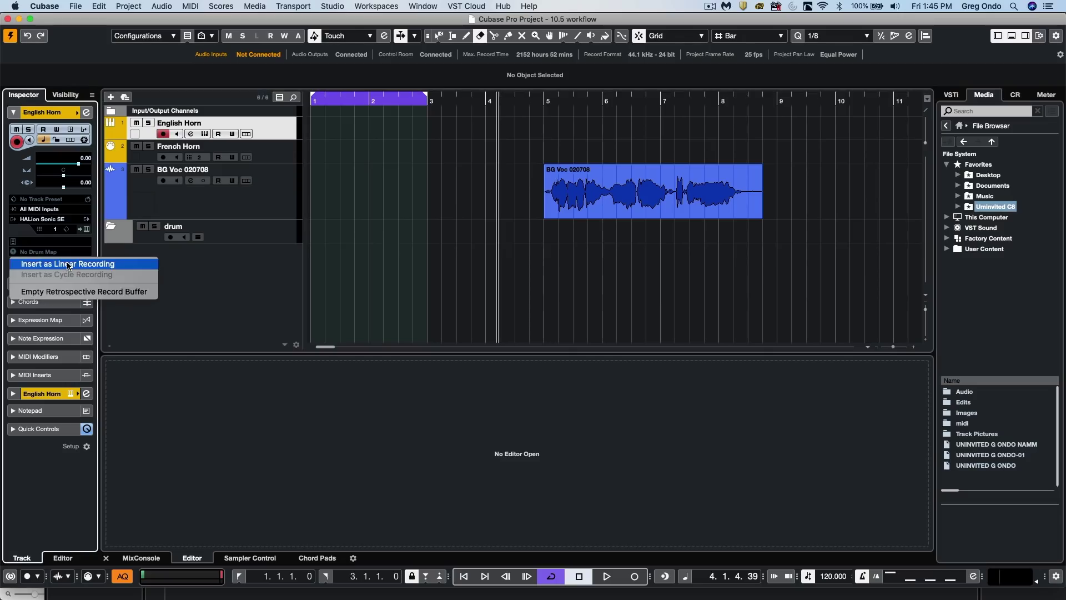
left_click(67, 265)
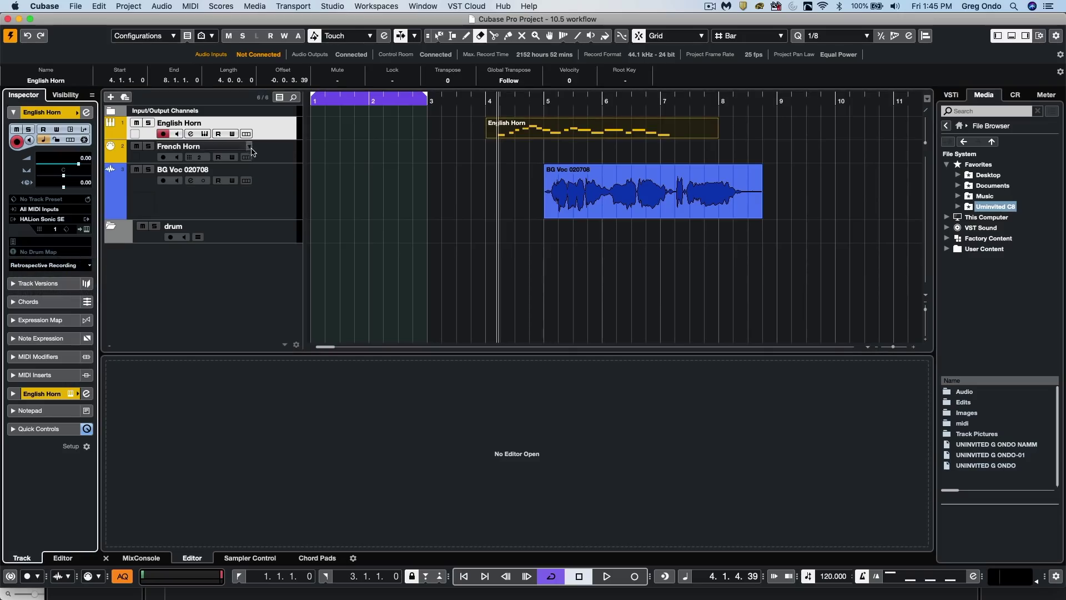
- Insert the French Horn's captured notes as a linear part starting at bar 4
left_click(279, 154)
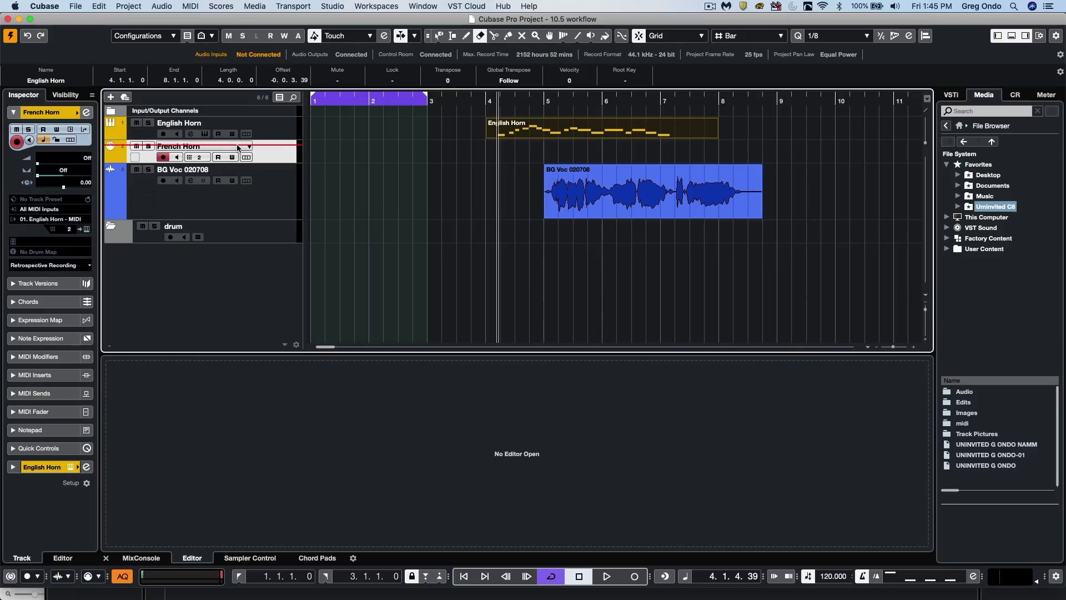
left_click(64, 265)
left_click(67, 264)
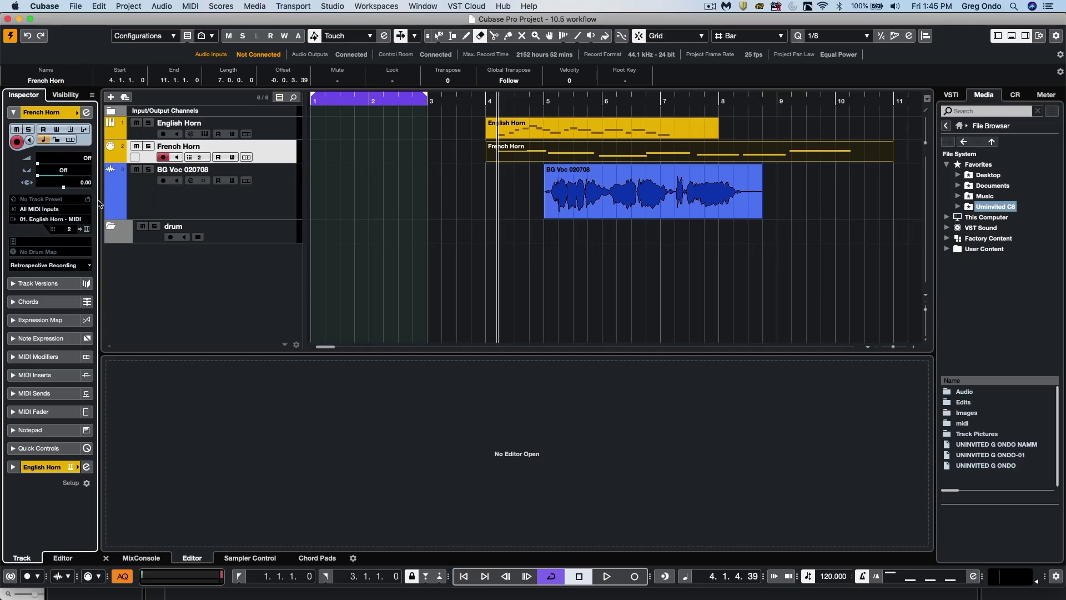
right_click(519, 128)
left_click(517, 132)
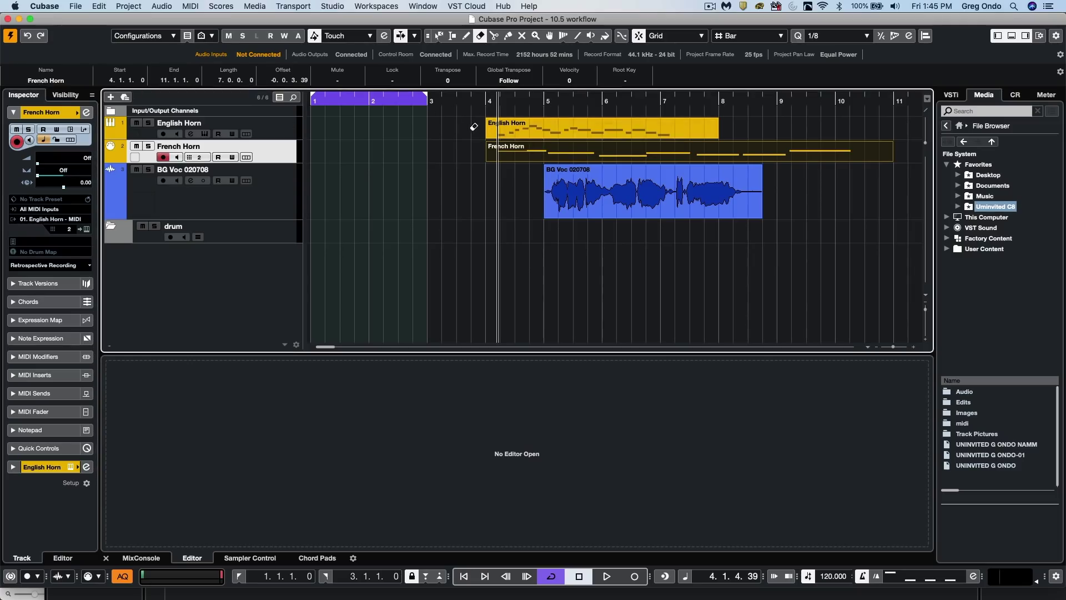
- Zoom into the first bars and play, then stop, the bar 1–3 cycle on the English Horn
left_click_drag(332, 99, 261, 100)
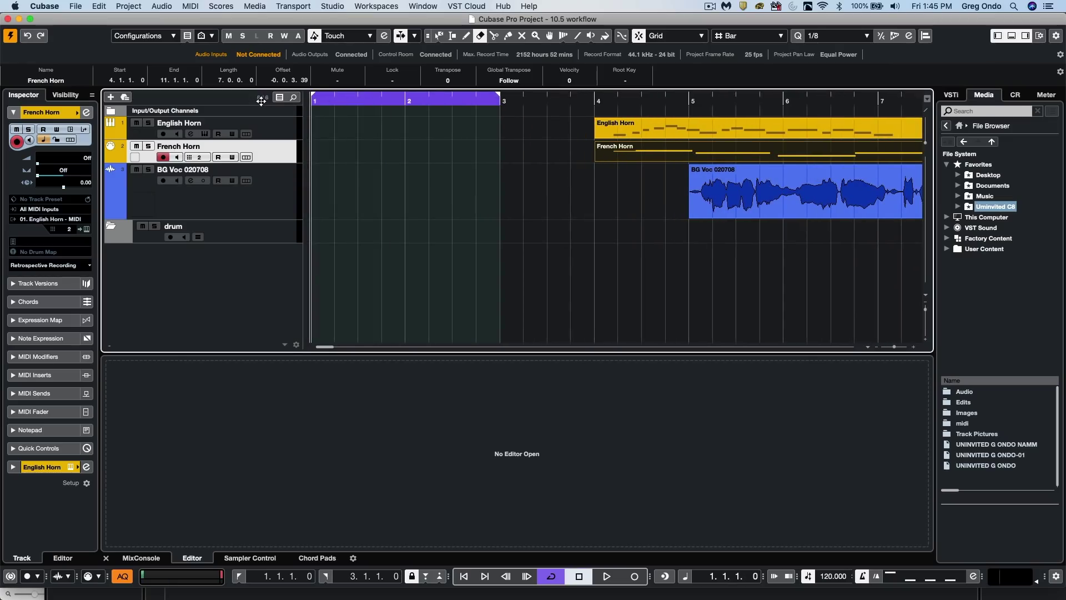
left_click(281, 129)
key("space")
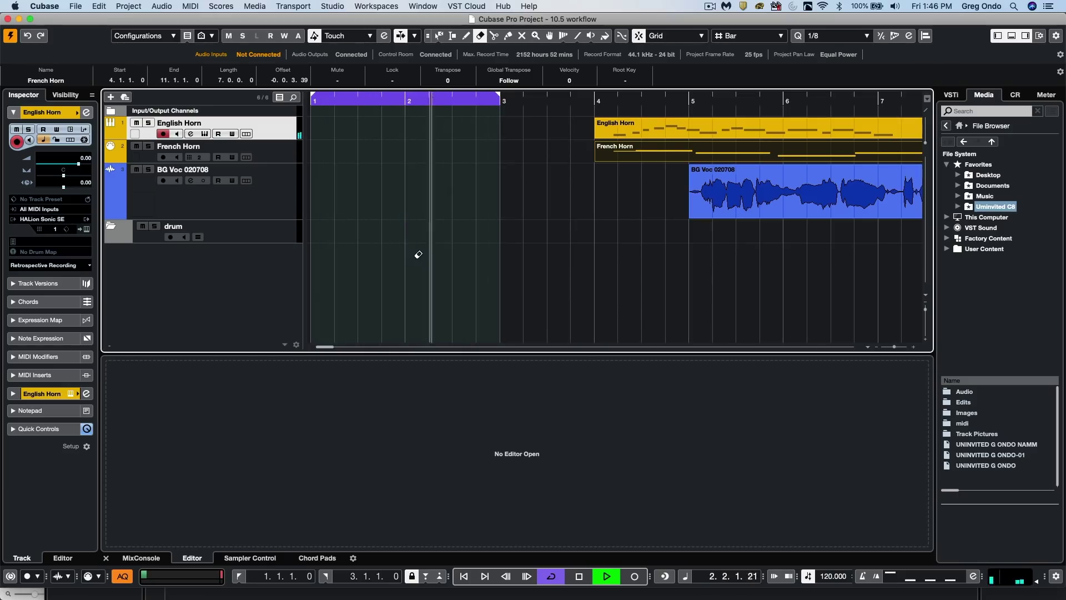
key("space")
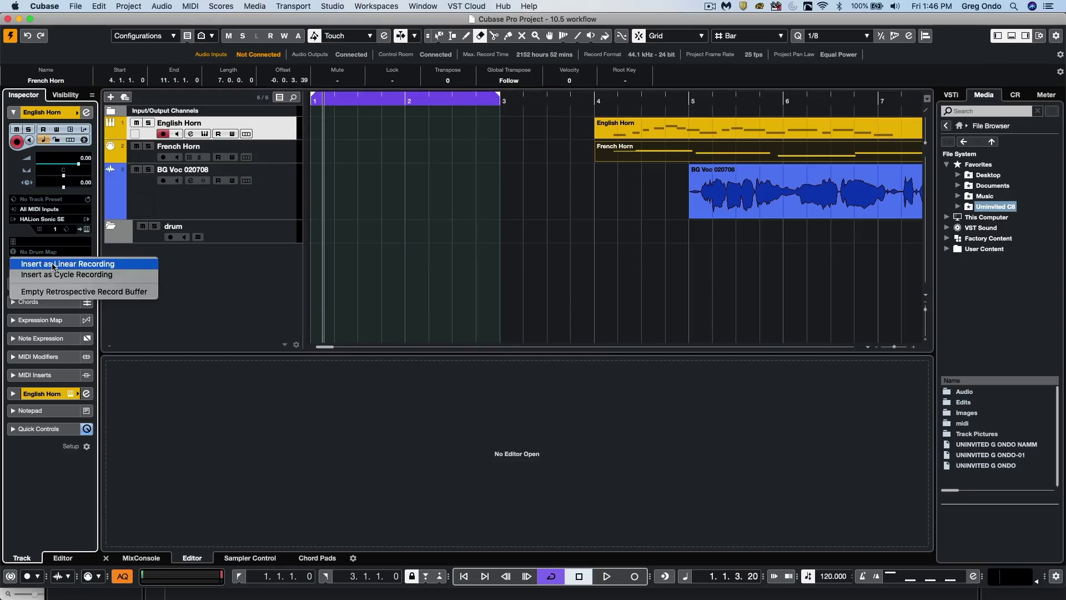
- Insert the captured English Horn takes as cycle recording and show the take lanes
left_click(102, 274)
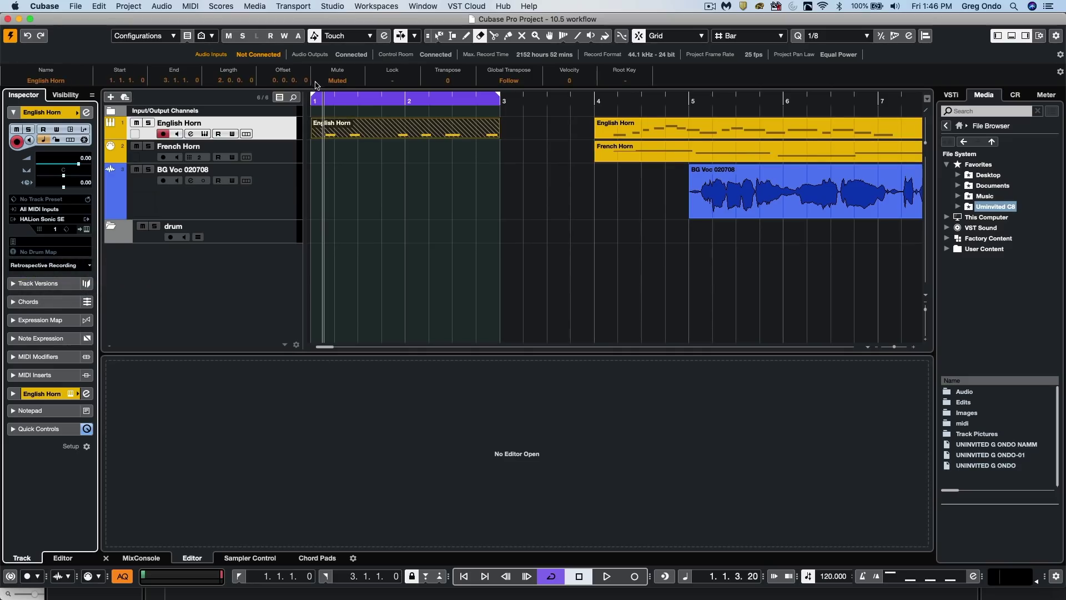
left_click(246, 134)
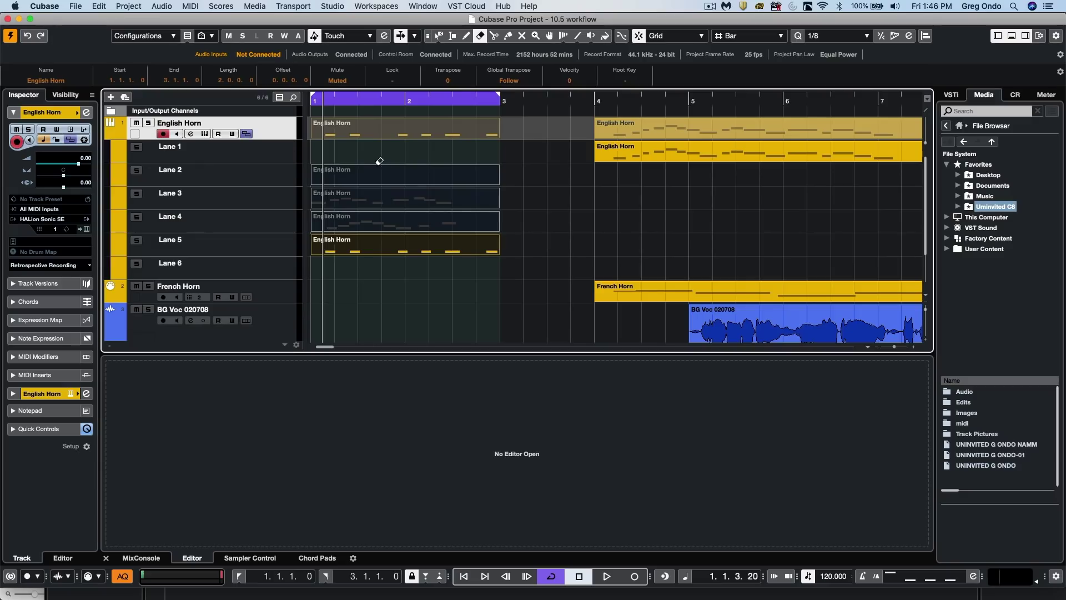
right_click(415, 213)
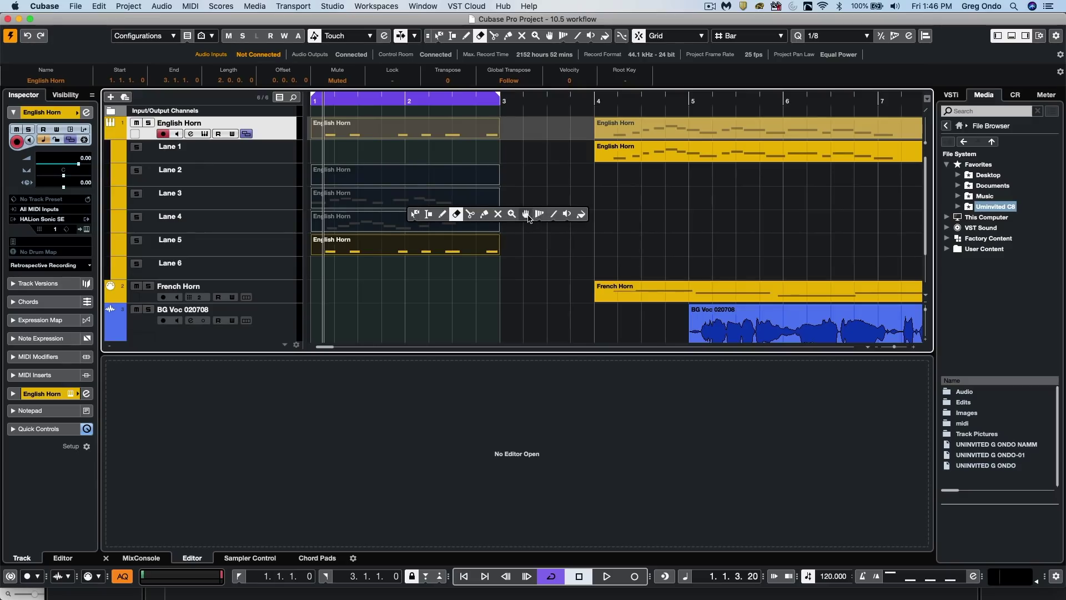
left_click(528, 216)
- Comp through the takes on Lanes 2–5, leaving the Lane 3 take active
left_click(455, 217)
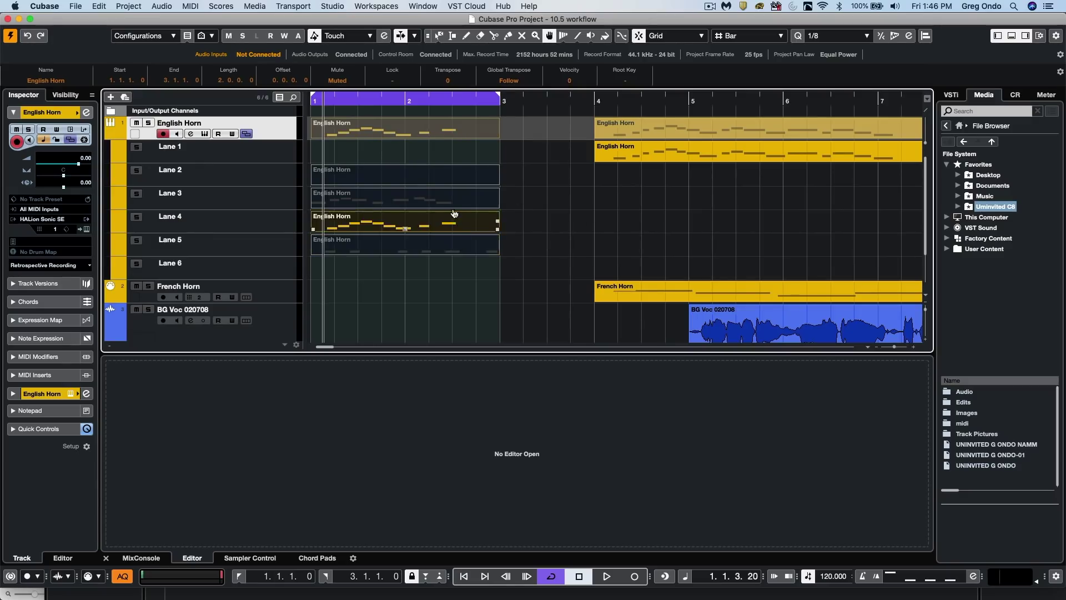
left_click(449, 194)
left_click(446, 170)
left_click(439, 208)
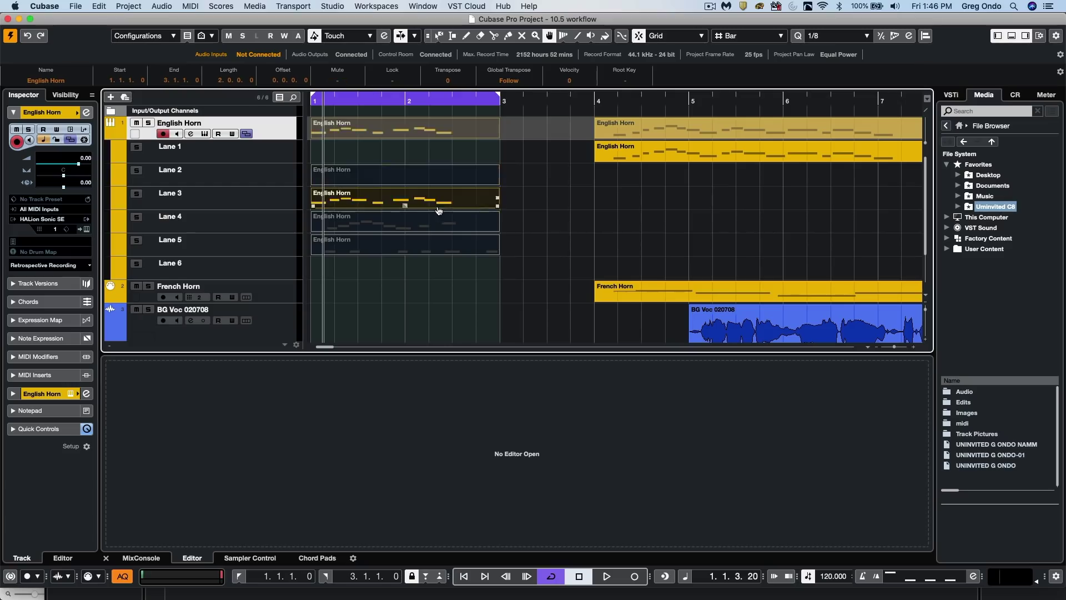
left_click(437, 220)
left_click(436, 247)
left_click(434, 222)
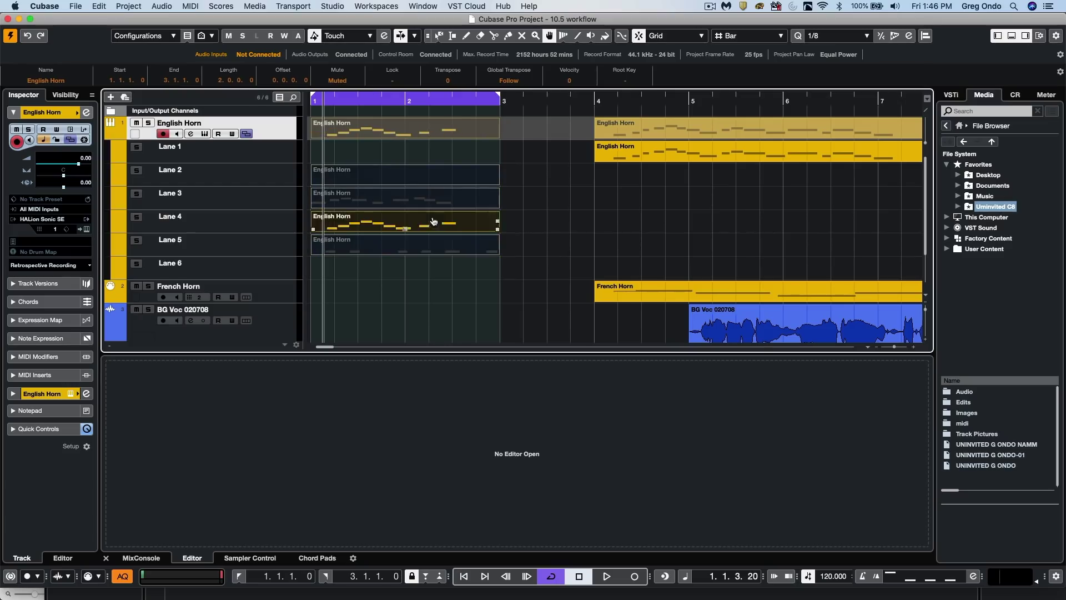
left_click(435, 202)
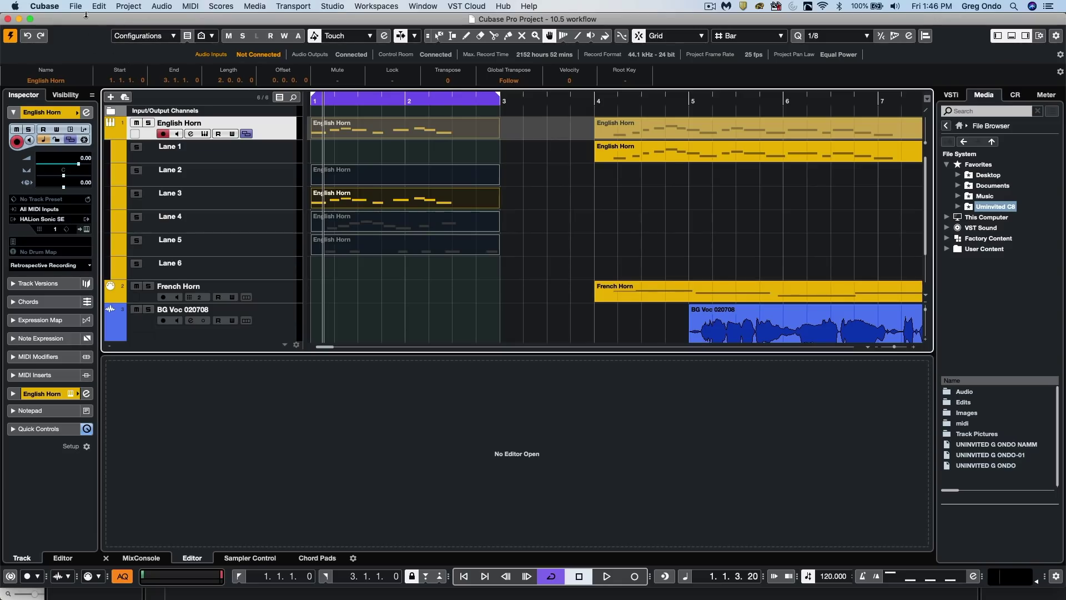
- Import tracks from the project file bike.cpr
left_click(78, 8)
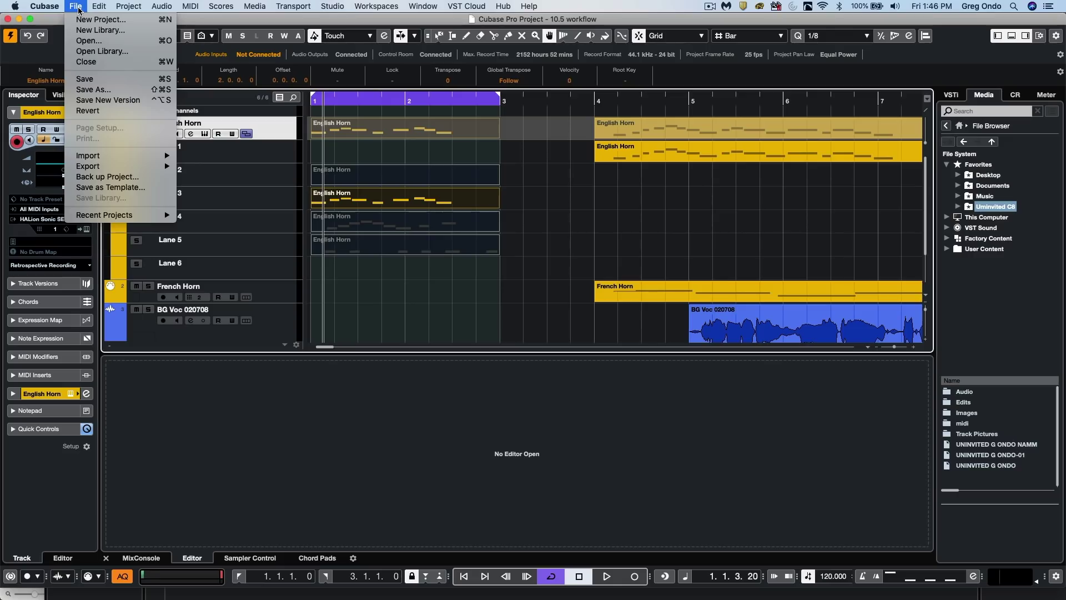
mouse_move(101, 160)
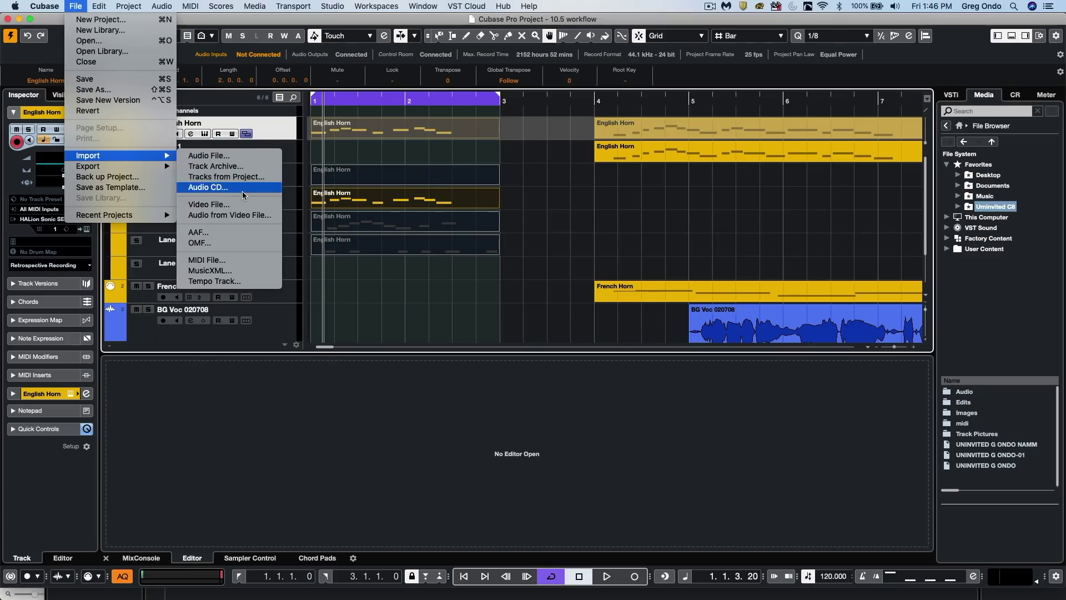
left_click(253, 177)
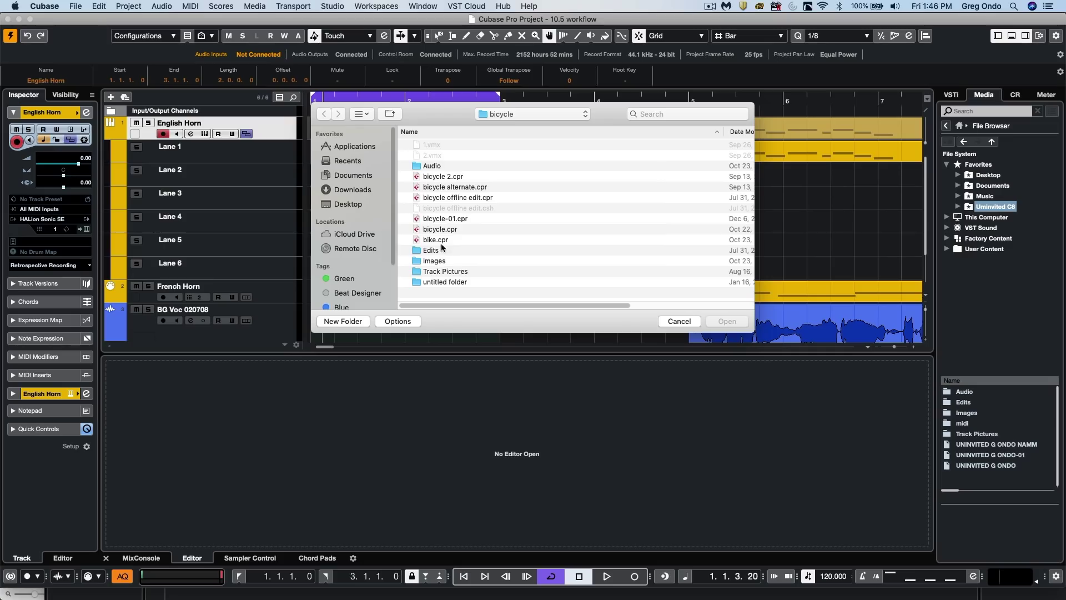
double_click(440, 240)
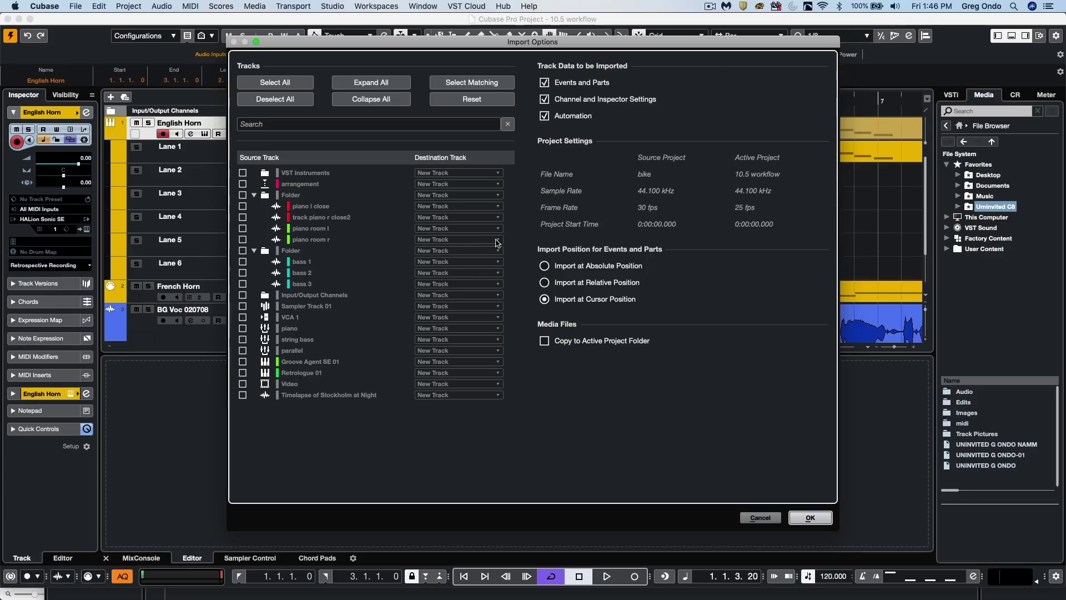
- Select all and then deselect all source tracks, and view the VST Instruments track's destination options
left_click(300, 83)
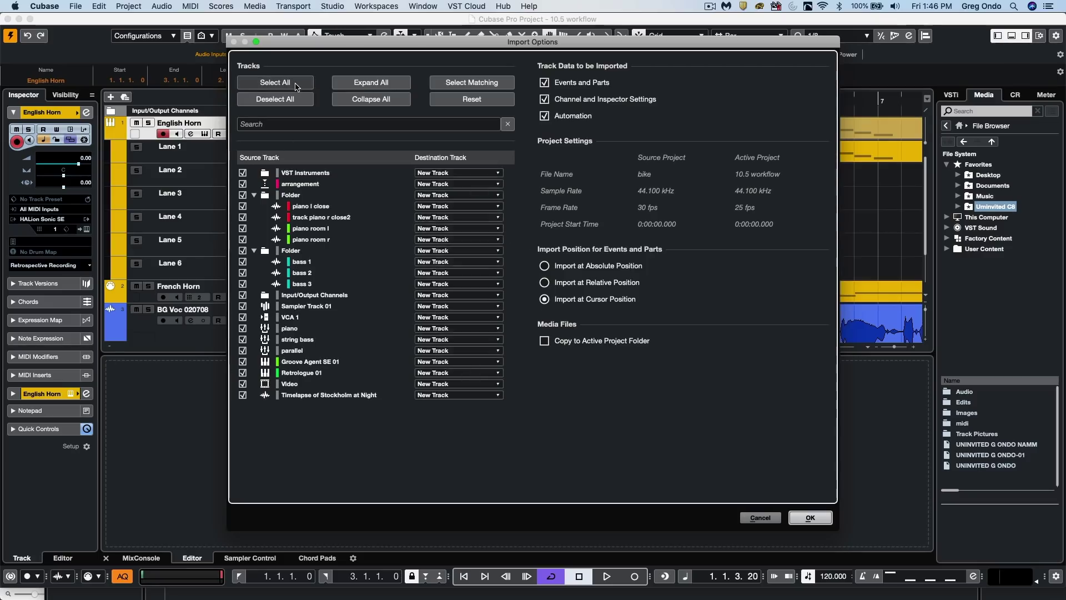
left_click(304, 101)
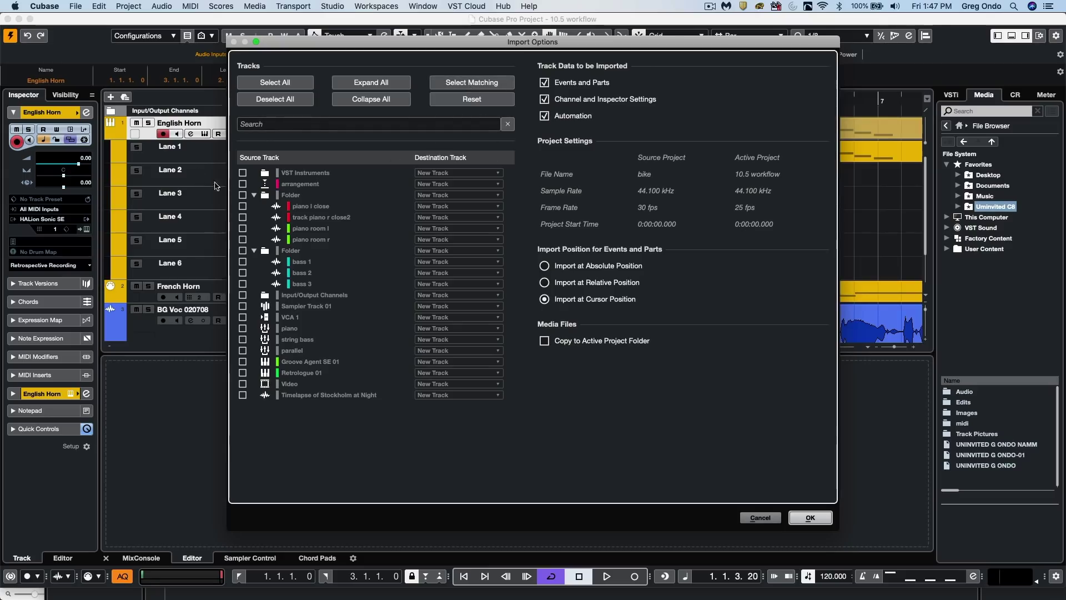
left_click(467, 173)
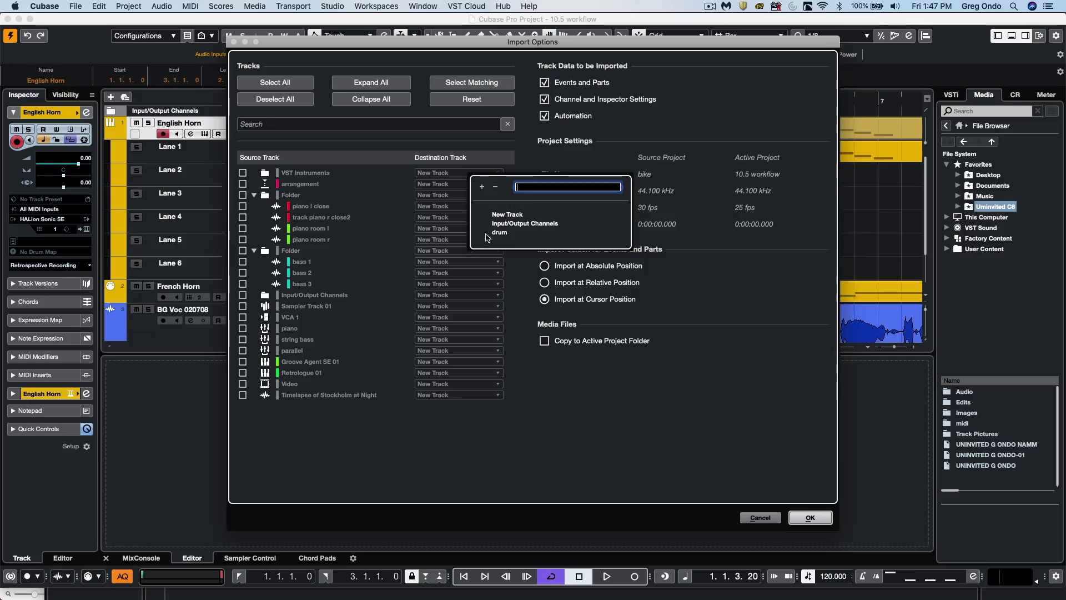
- Close the destination list and mark every bike source track for import
left_click(411, 142)
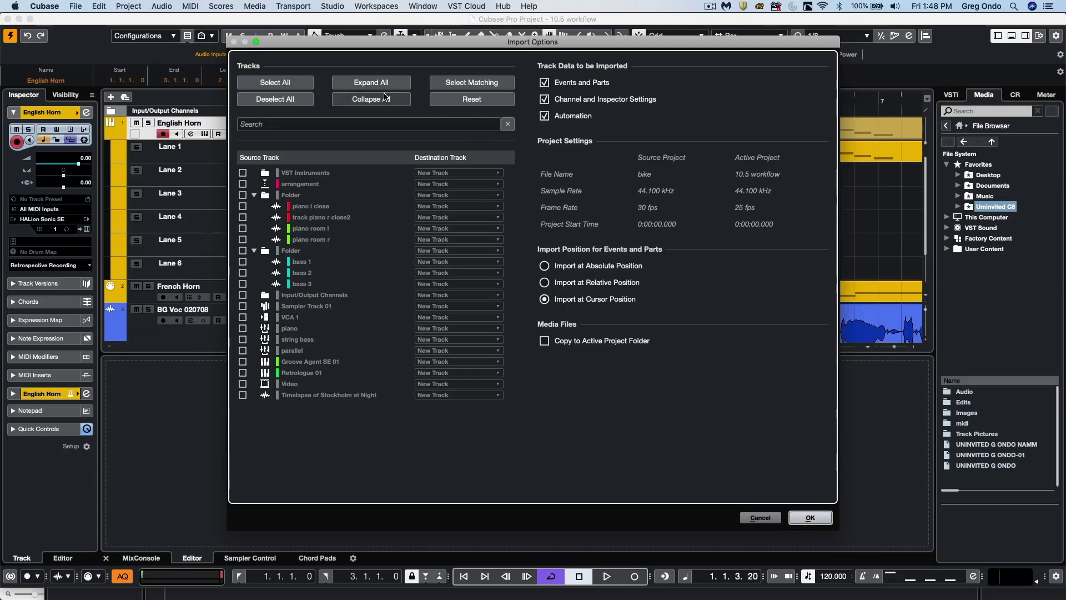
left_click(281, 84)
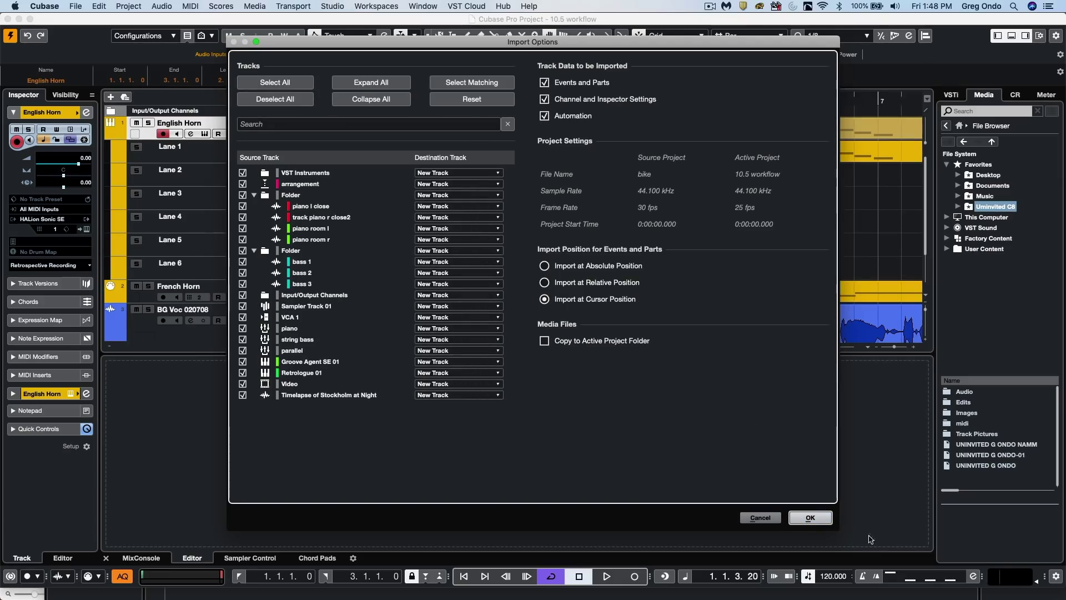
- Confirm the import and zoom out to view all the imported bike tracks
left_click(810, 518)
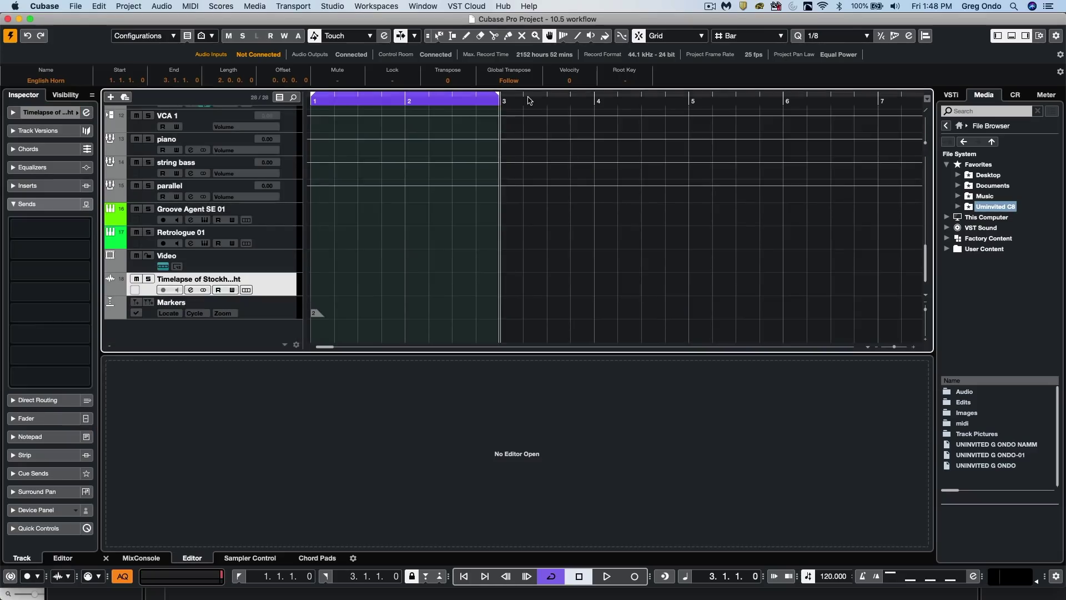
key("g")
key("g")
key("g")
key("g")
key("g")
key("g")
key("g")
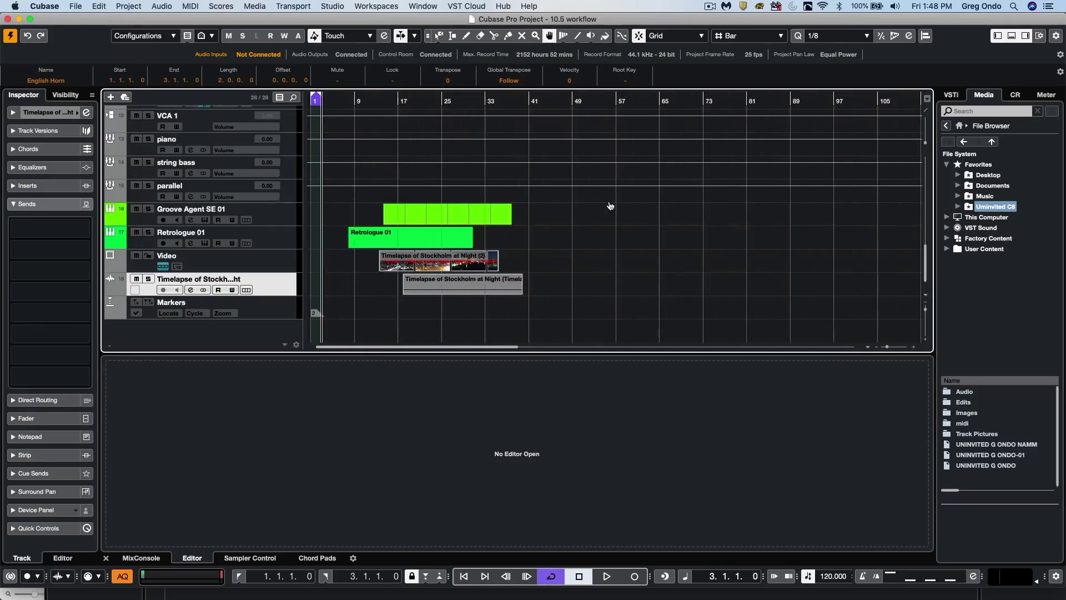
scroll(609, 210, "up", 10)
scroll(538, 230, "down", 8)
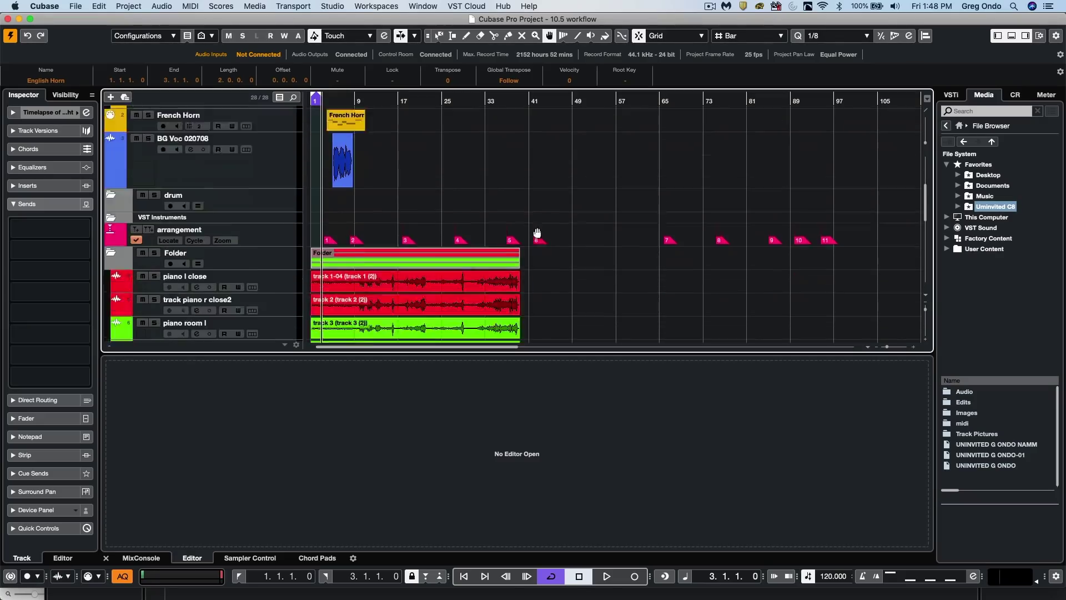
scroll(538, 228, "up", 8)
scroll(538, 229, "down", 4)
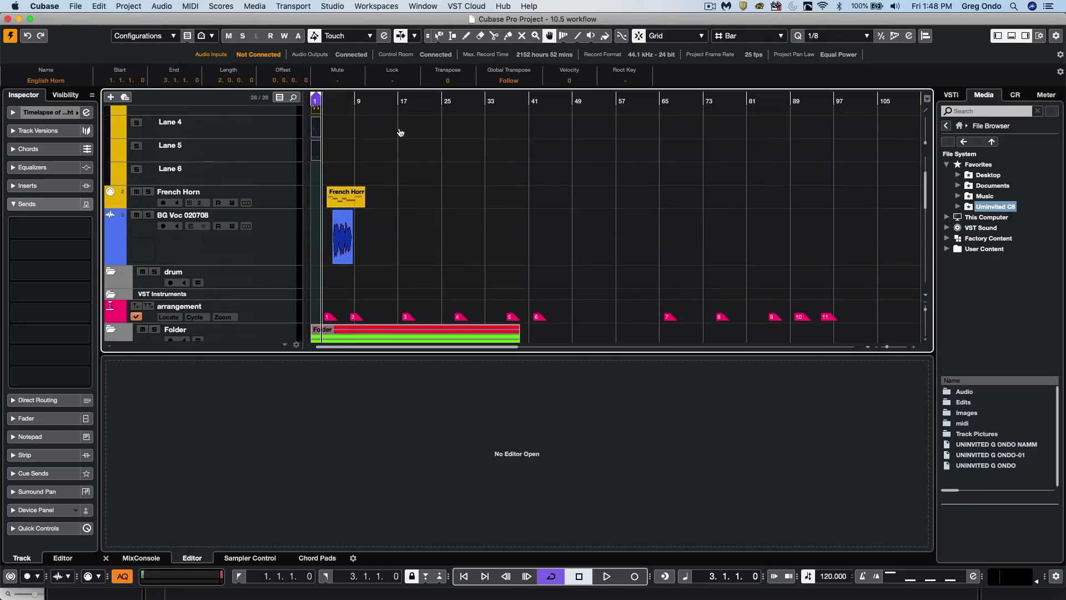
- Return the playhead to the project start and zoom in on the timeline
left_click(313, 101)
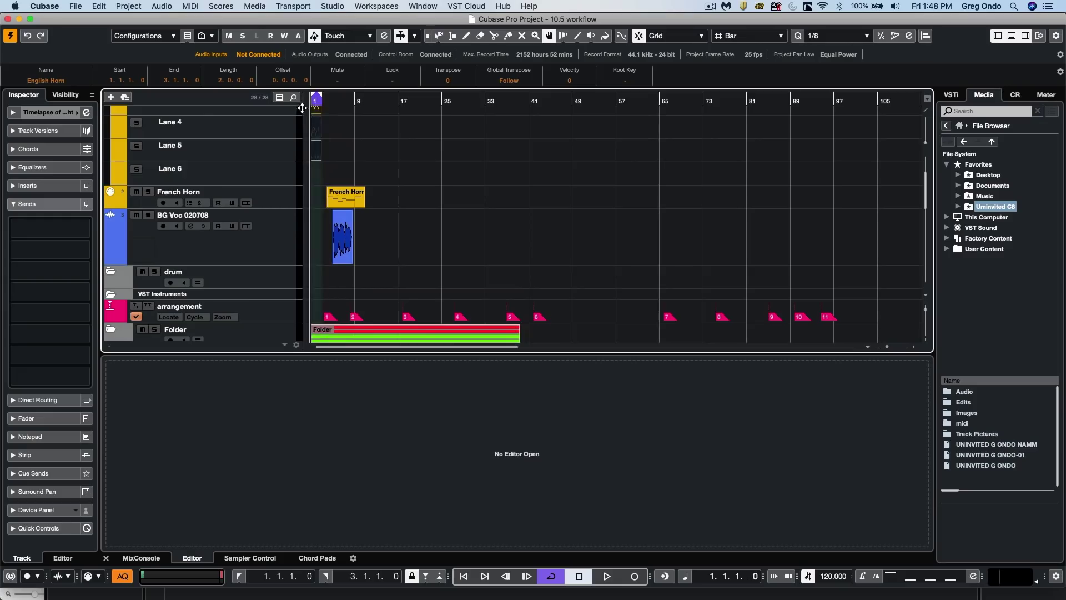
key("h")
key("h")
scroll(516, 159, "down", 8)
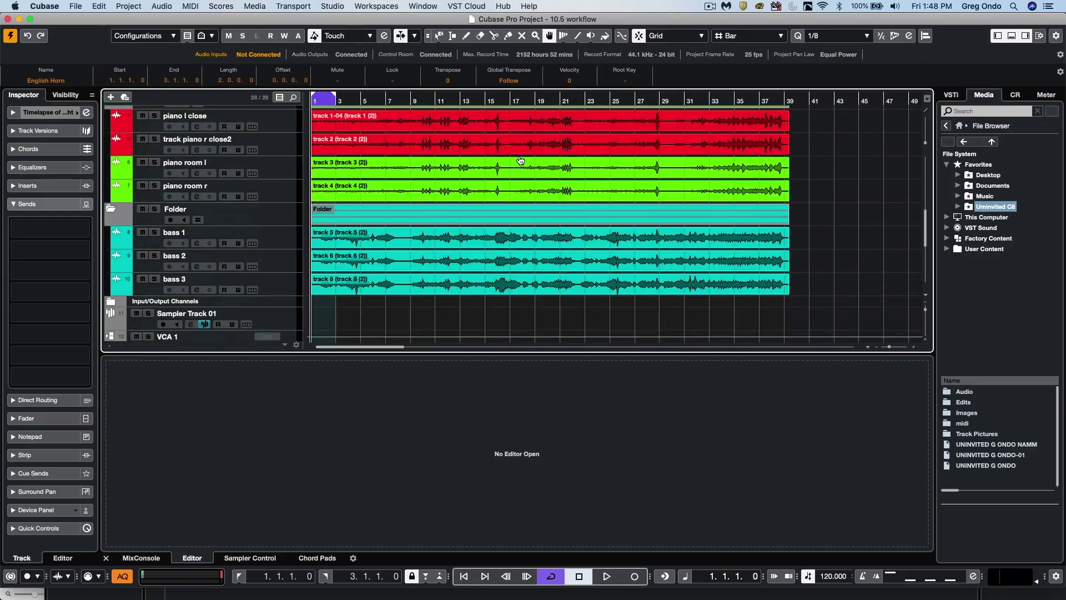